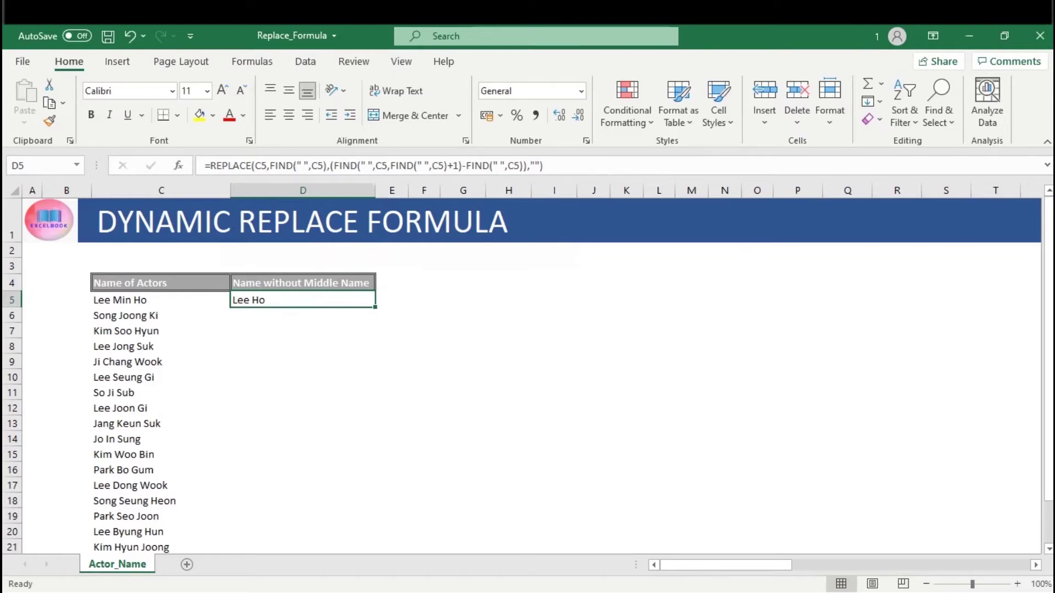
Enter the formula =REPLACE(C5,5,3,"Bin") in cell H5.
click(508, 299)
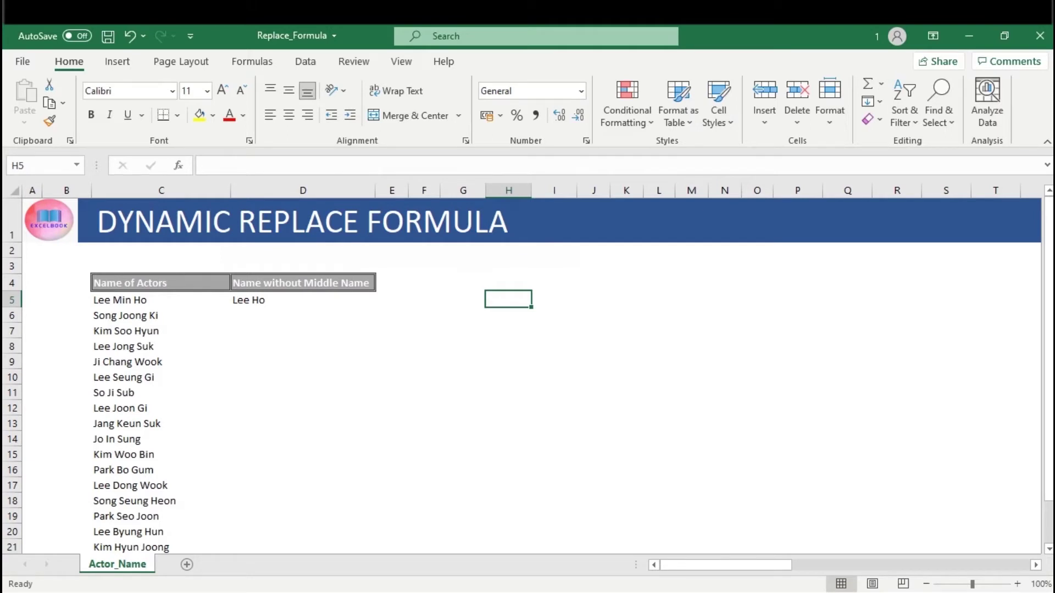
text(=re)
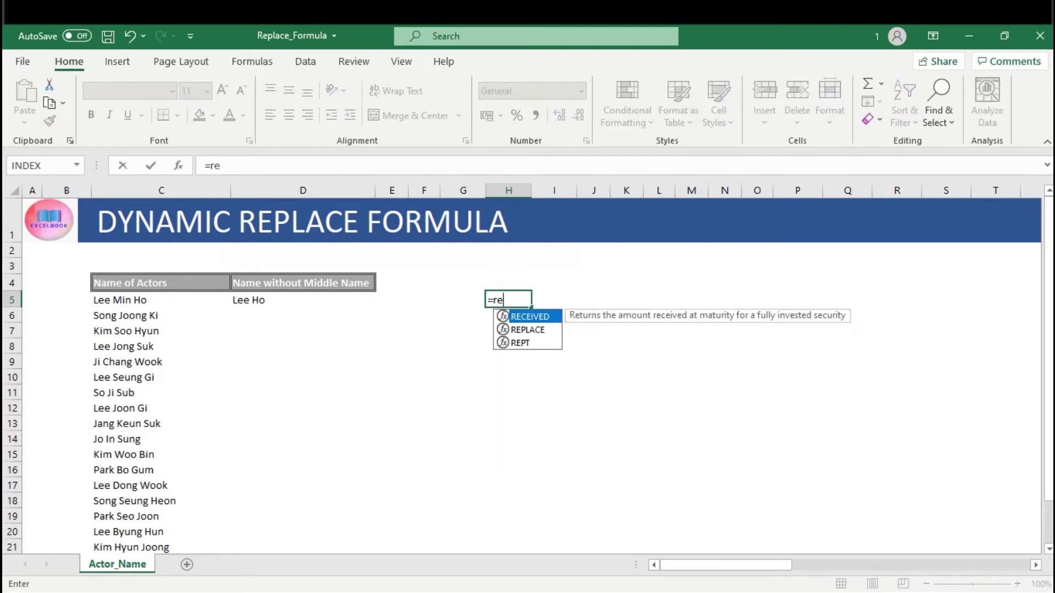
key(Down)
key(Tab)
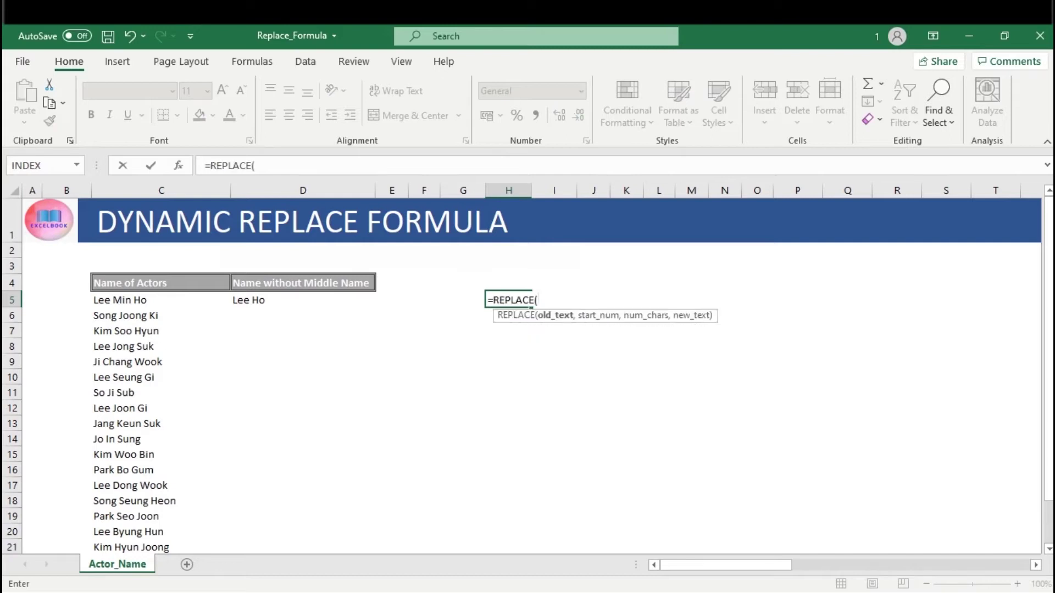
key(Left)
key(Left)
key(Left)
key(Left)
key(Left)
key(Left)
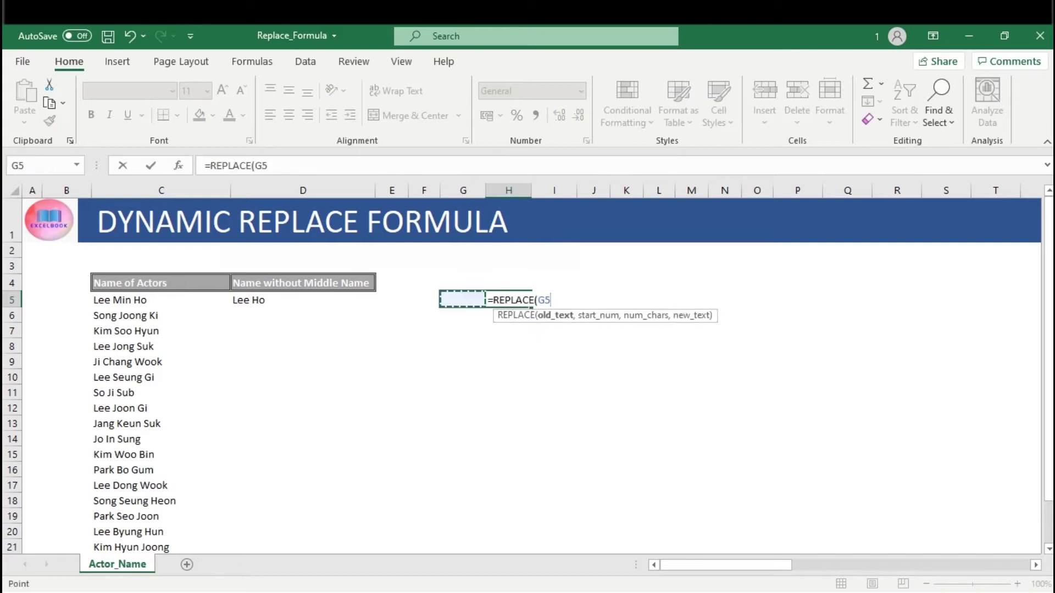
key(Right)
text(,)
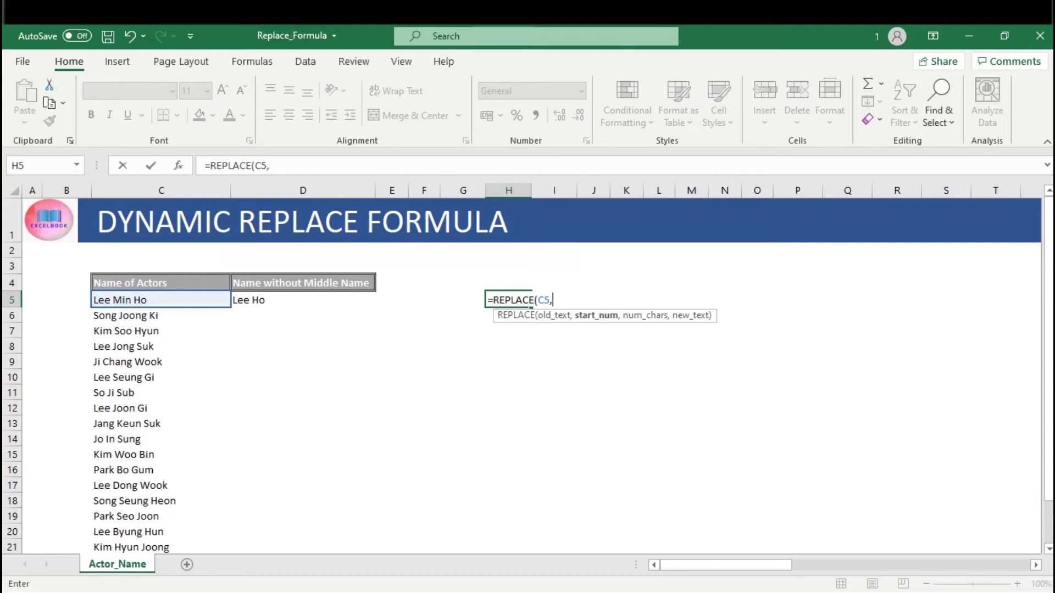
text(5,)
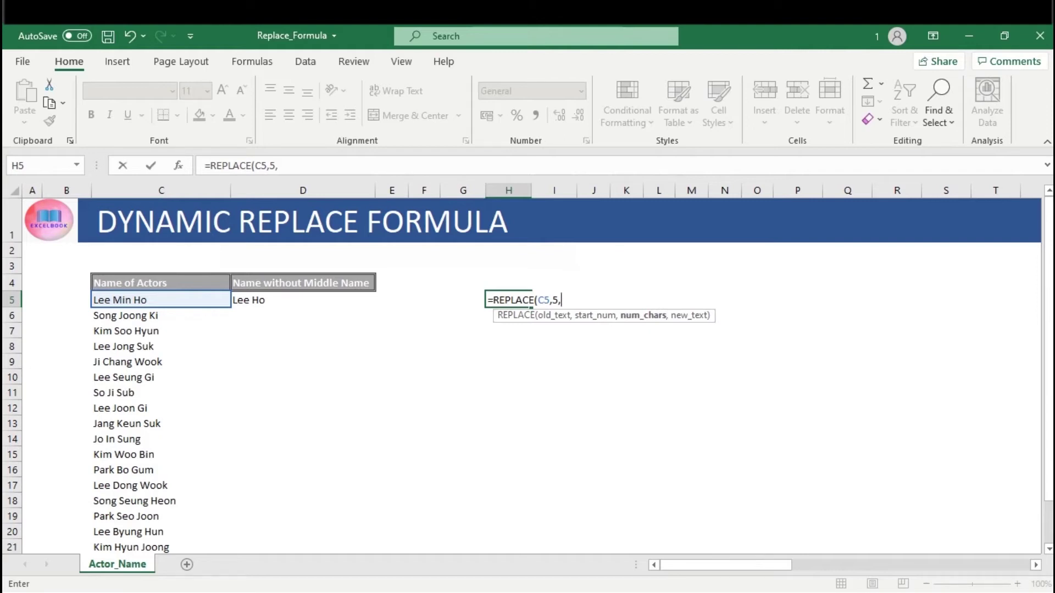
text(3,)
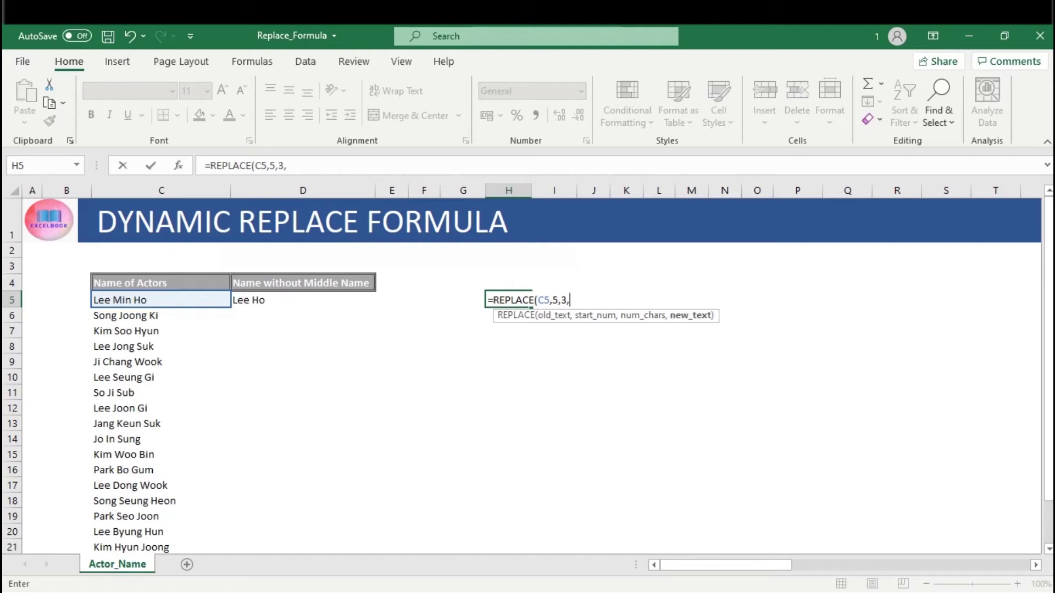
text("Bin"))
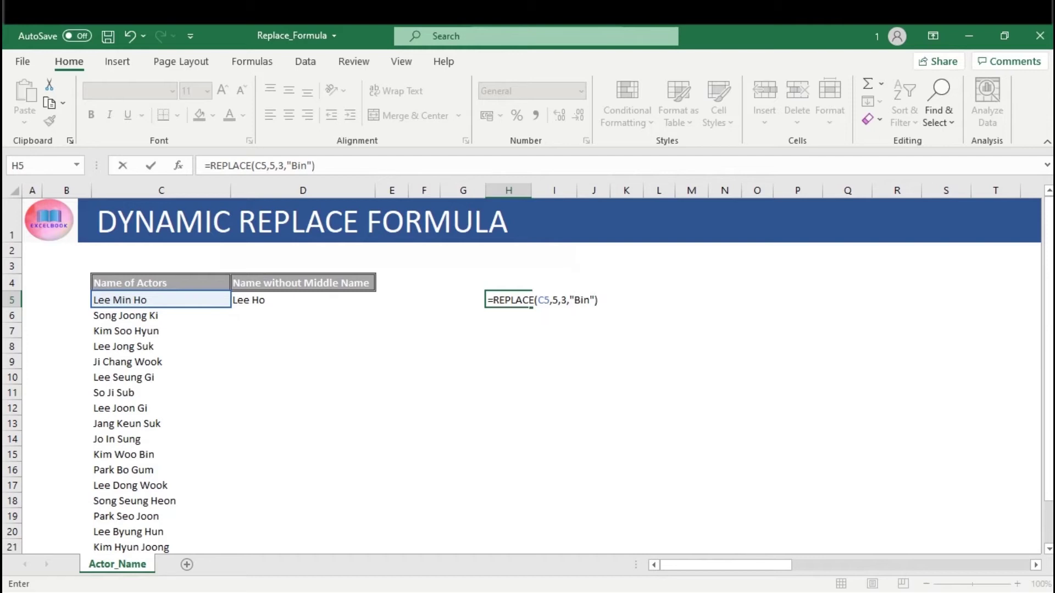
key(Return)
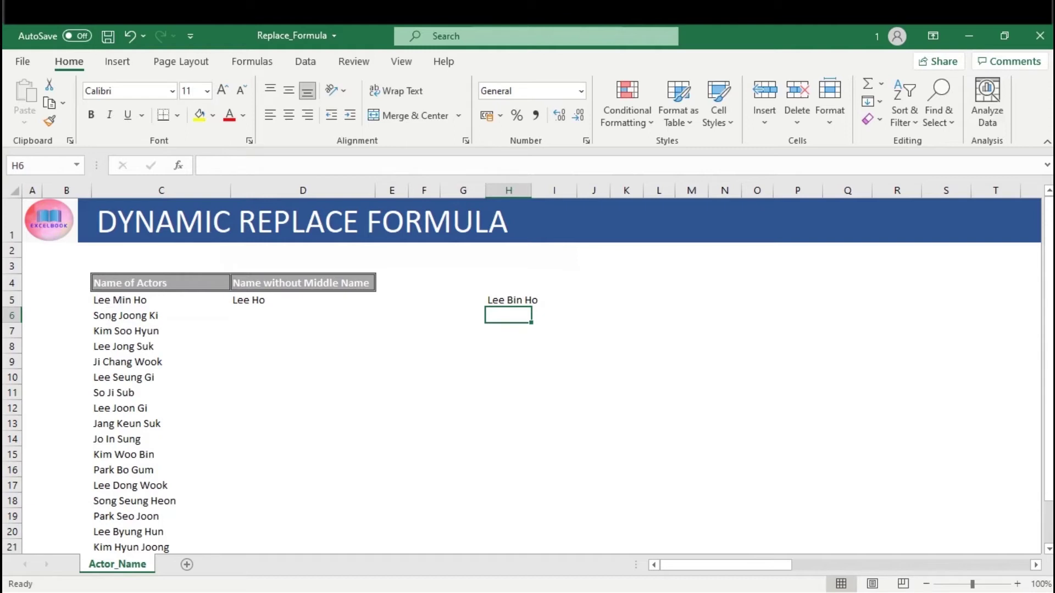
Change the new text in the H5 REPLACE formula to an empty string ("").
click(508, 300)
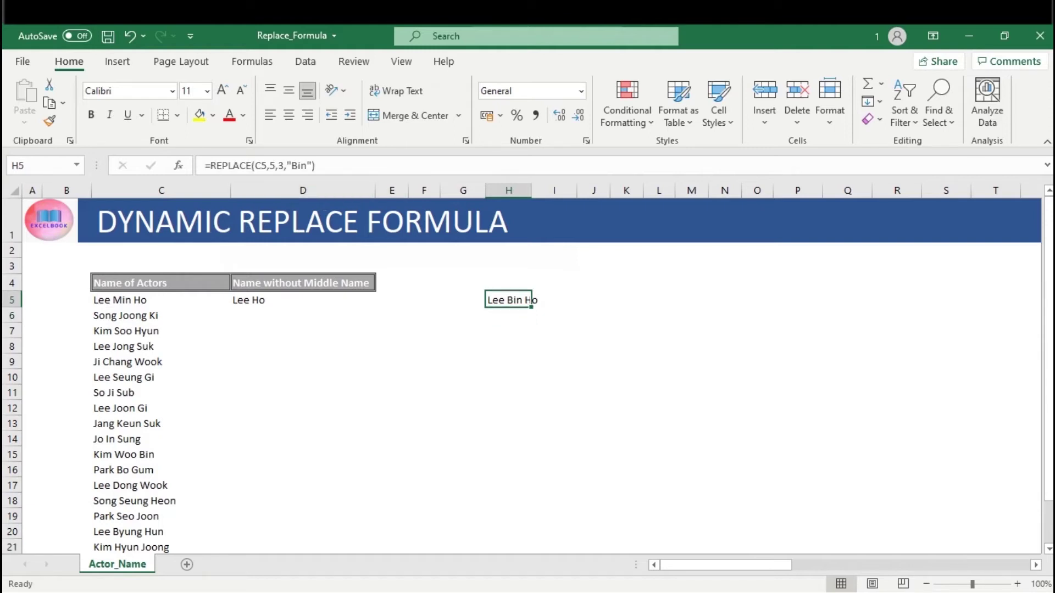
click(308, 166)
key(BackSpace)
key(BackSpace)
key(BackSpace)
key(Return)
Wrap the H5 formula in TRIM so that it reads =TRIM(REPLACE(C5,5,3,"")).
click(508, 300)
click(209, 166)
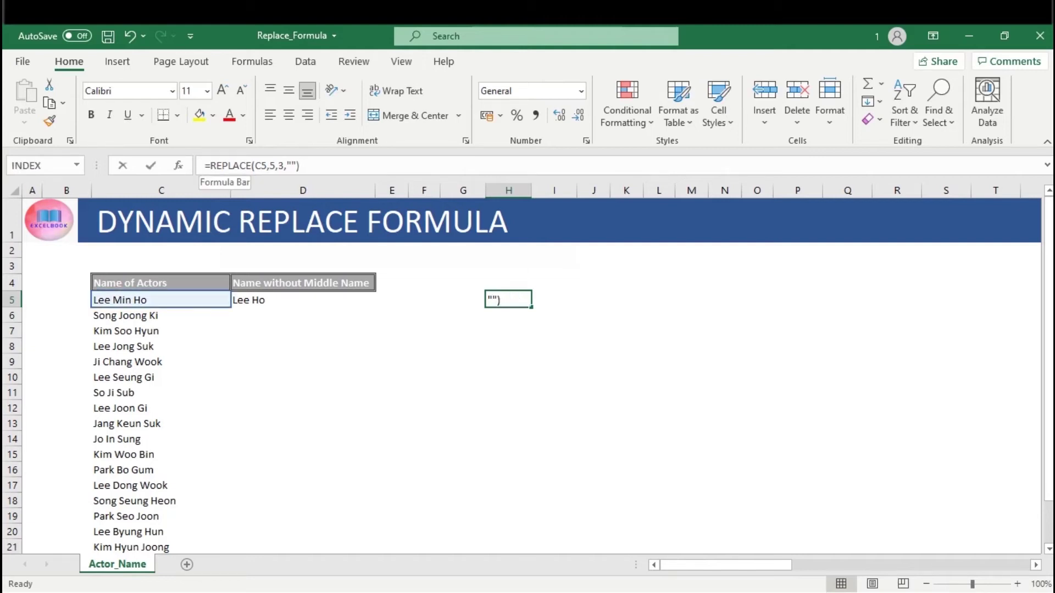
text(TRIM()
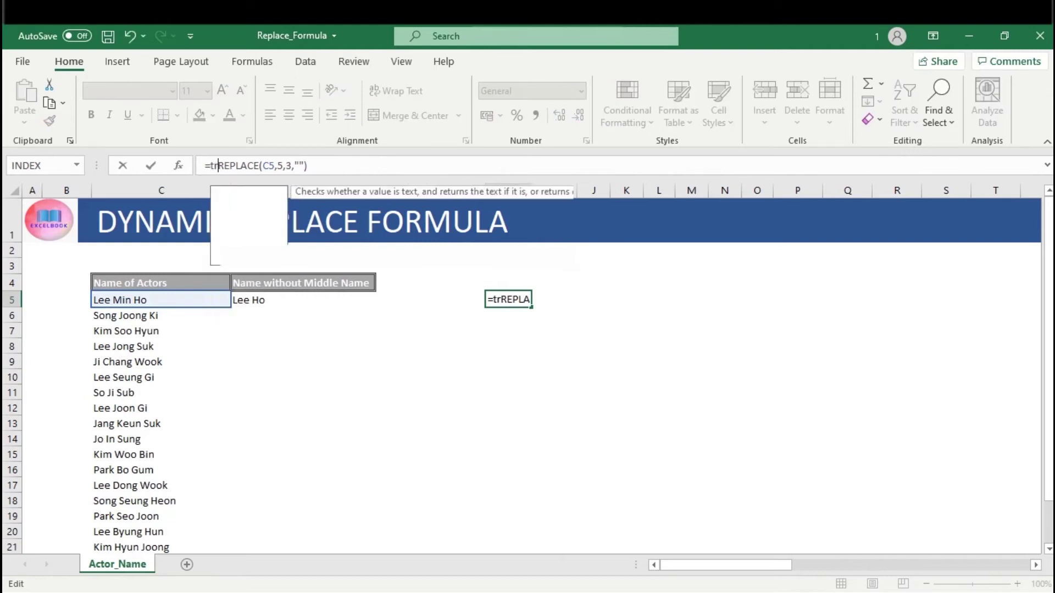
key(Right)
key(Right)
key(Right)
key(Right)
key(Right)
key(Right)
key(Right)
key(Right)
key(Right)
key(Right)
key(Right)
key(Right)
key(Right)
key(Right)
key(Right)
key(Right)
key(Right)
key(Right)
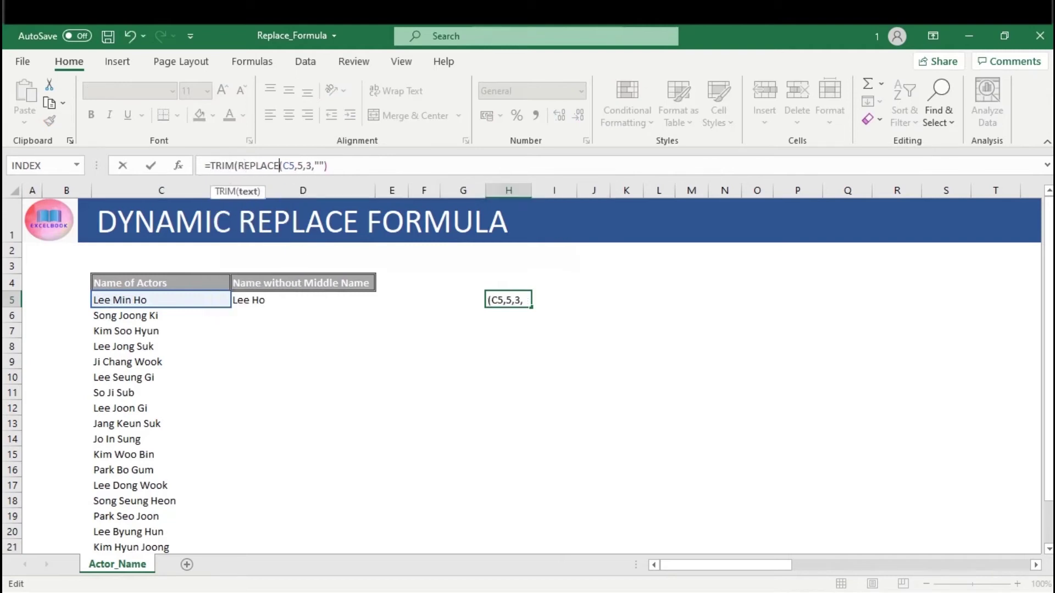
text())
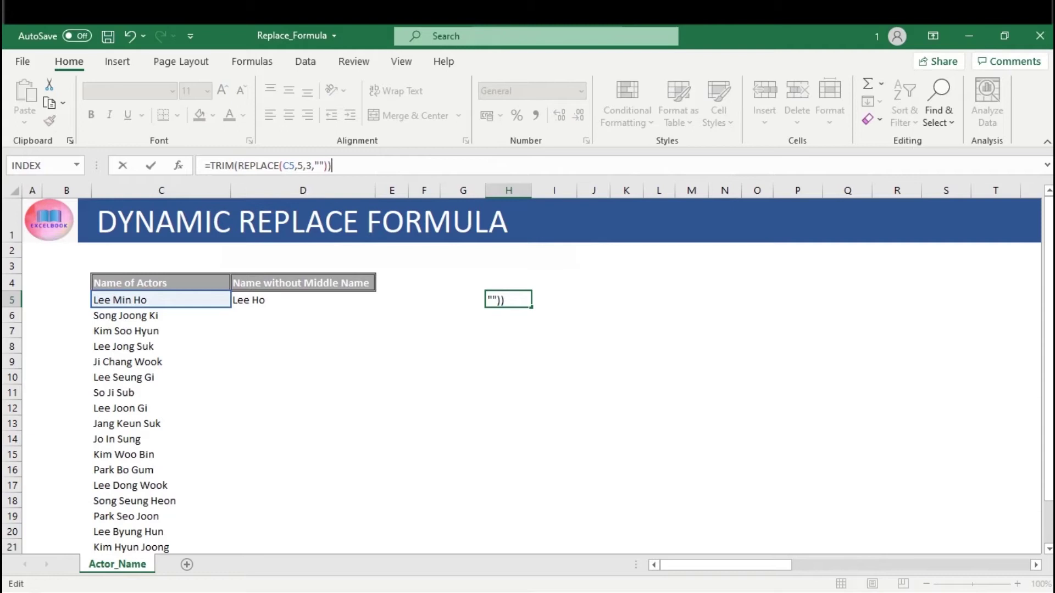
key(Return)
key(Up)
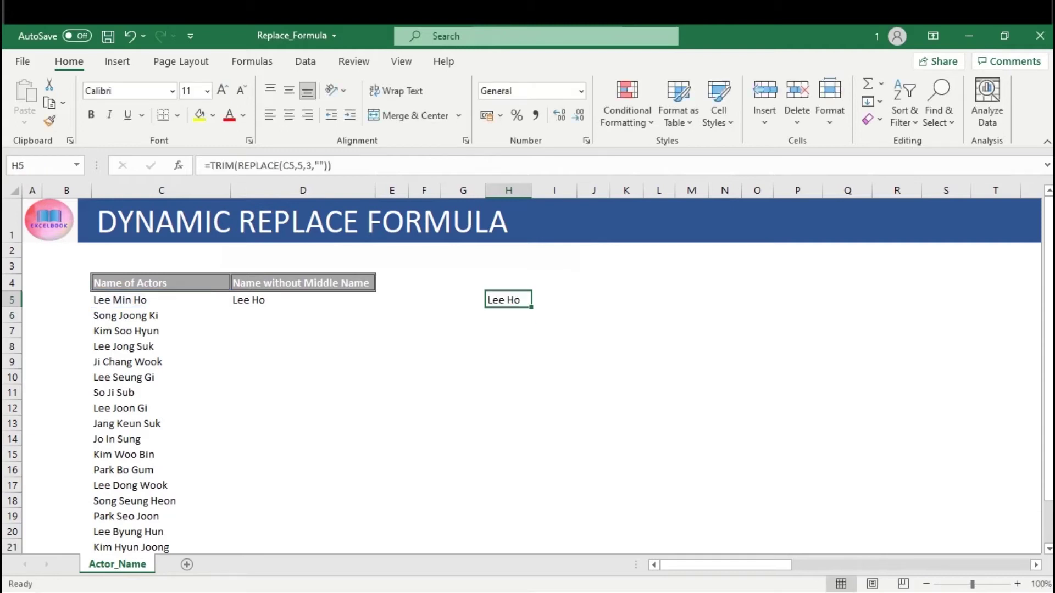
Copy the formula from H5 and paste it into H6:H12 as formulas only.
key(ctrl+c)
key(Down)
key(shift+Down)
key(shift+Down)
key(shift+Down)
key(shift+Down)
key(shift+Down)
key(shift+Down)
key(alt+e)
key(s)
key(f)
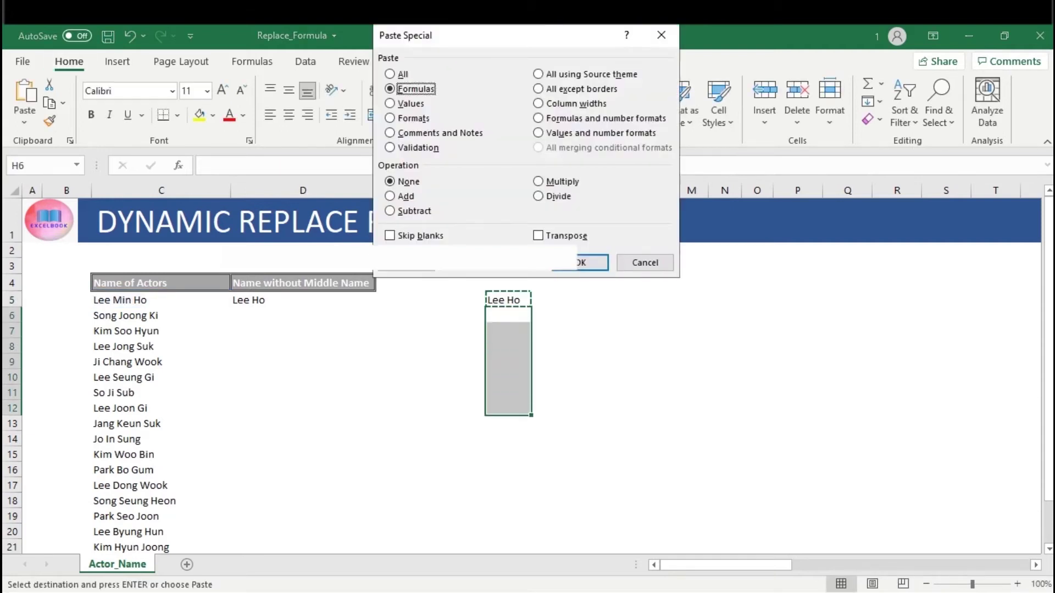
key(Return)
Review the pasted formula results in cells H6 to H12 against the names in column C.
key(Down)
key(Down)
key(Down)
key(Down)
key(Down)
key(Down)
key(Down)
key(Up)
key(Up)
key(Up)
key(Up)
key(Up)
key(Up)
key(Up)
Clear the pasted formulas from H6:H12.
key(shift+Down)
key(shift+Down)
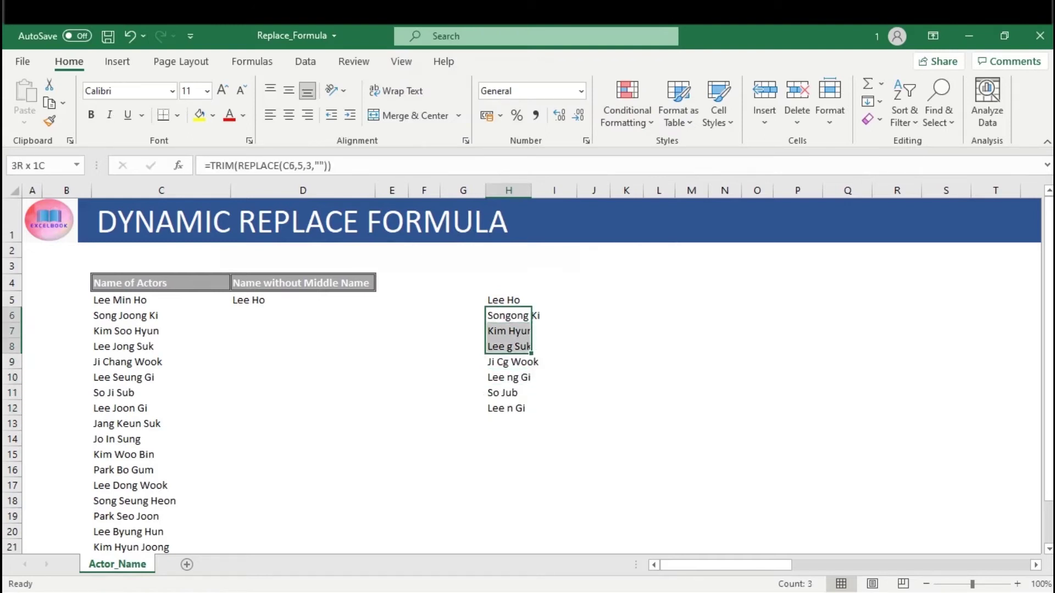
key(shift+Down)
key(shift+Down)
key(shift+Down)
key(shift+Down)
key(Delete)
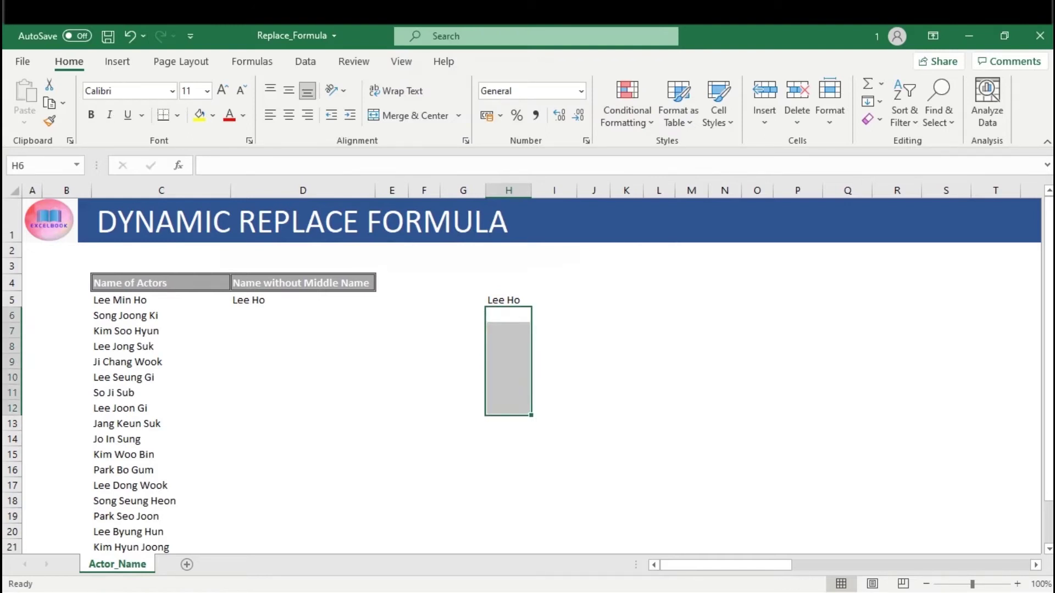
Enter the formula =FIND("M",C5) in cell I5.
key(Up)
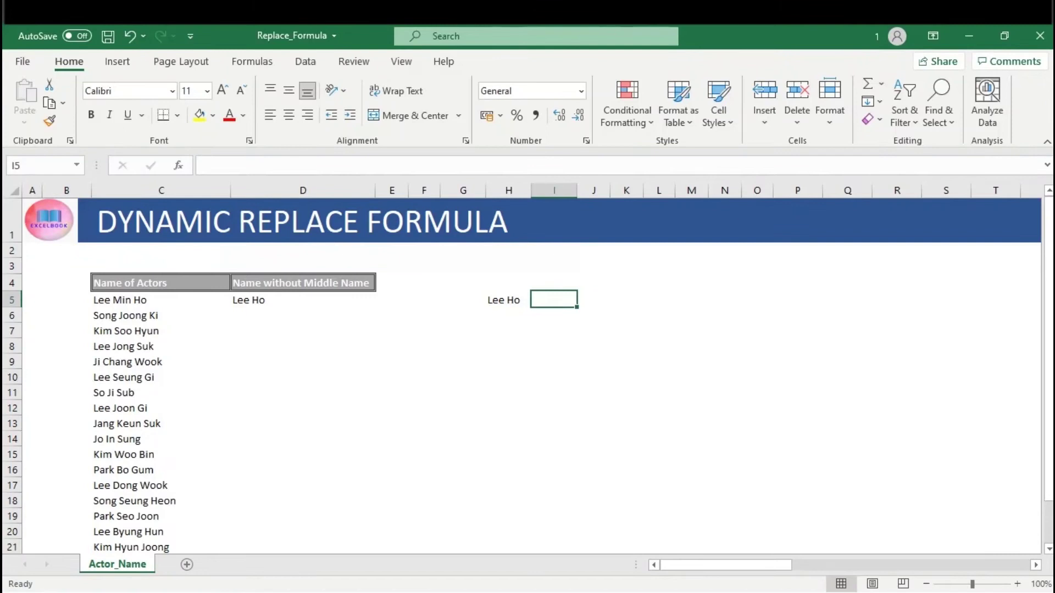
text(=fin)
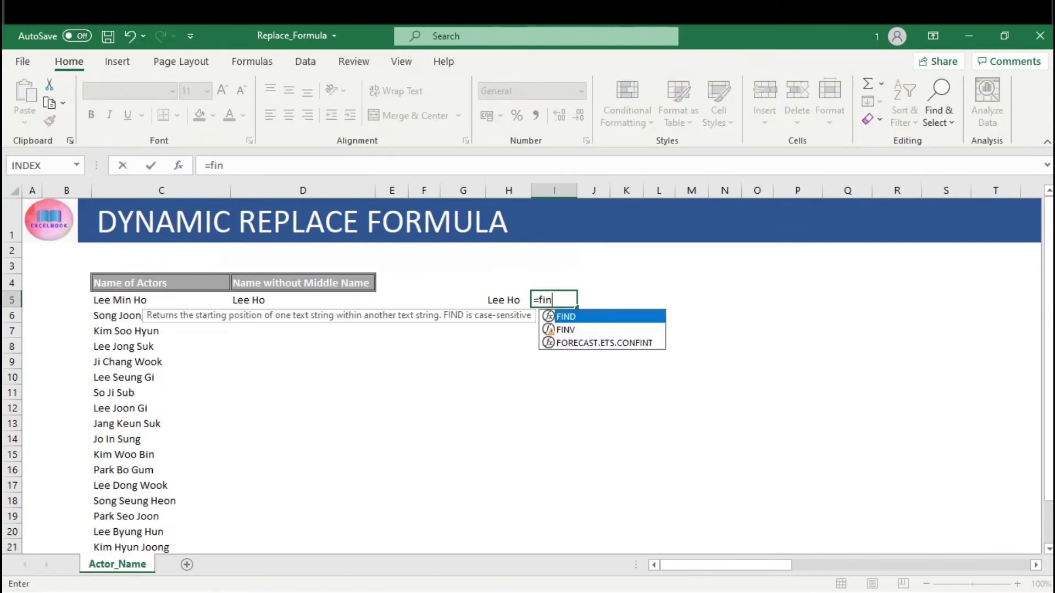
key(Tab)
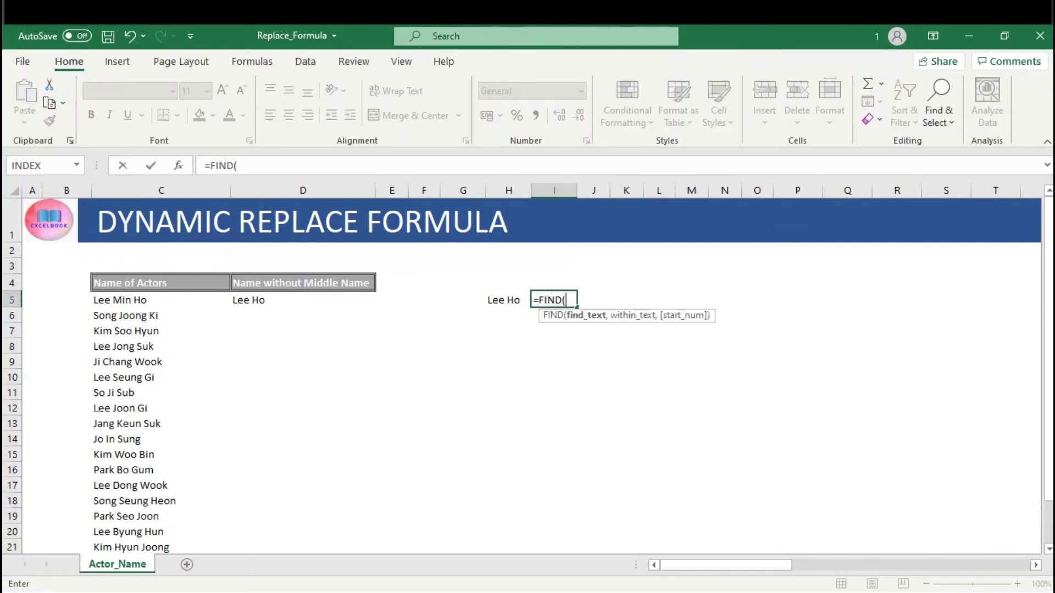
text("M",)
click(161, 300)
text())
key(Return)
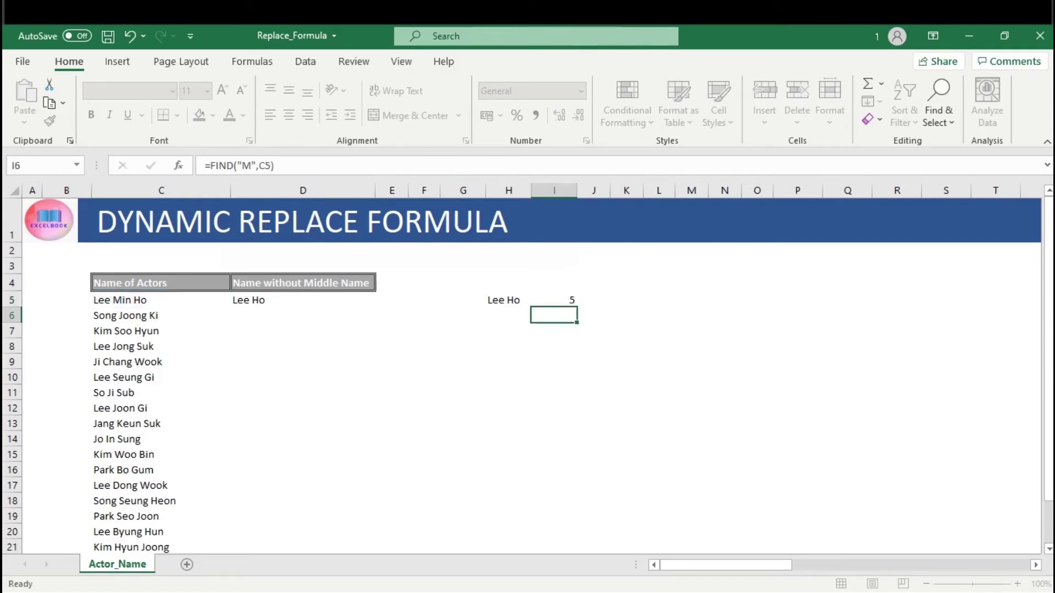
Compare the FIND formula in I5 with the trimmed REPLACE formula in H5.
key(Up)
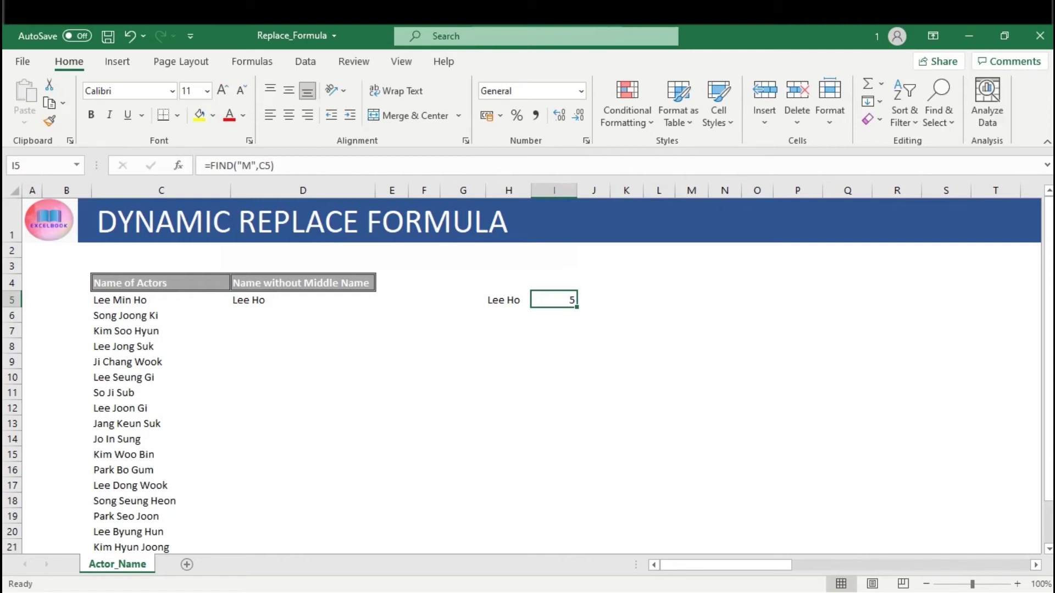
key(Left)
key(Right)
key(Left)
key(Left)
key(Right)
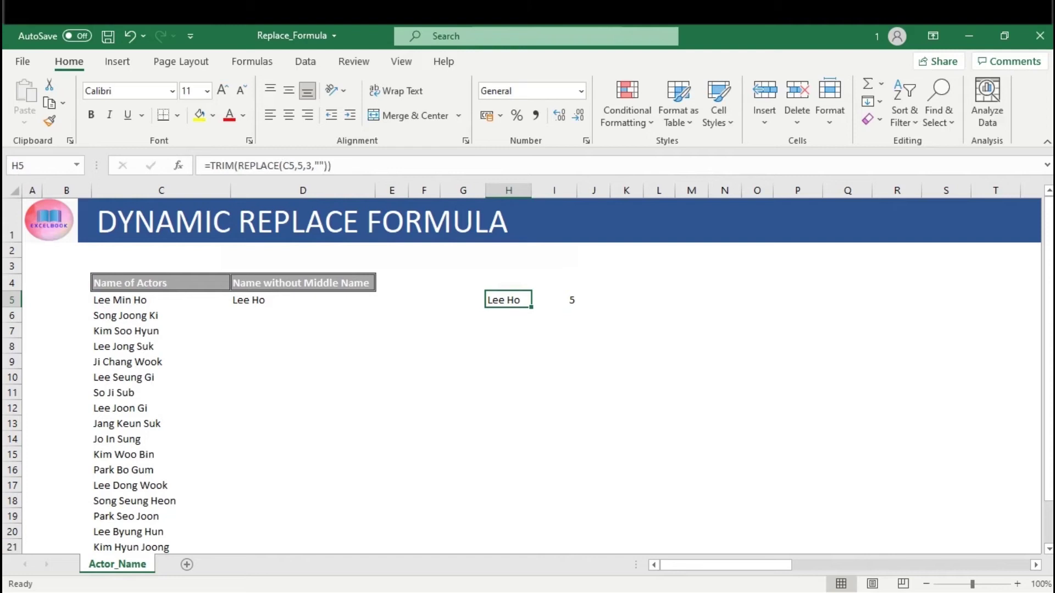
key(Left)
key(Right)
Clear the trial formulas in H5:I5 and the existing formula in D5.
key(shift+Right)
key(shift+Left)
key(shift+Right)
key(Left)
key(Left)
key(Left)
key(Left)
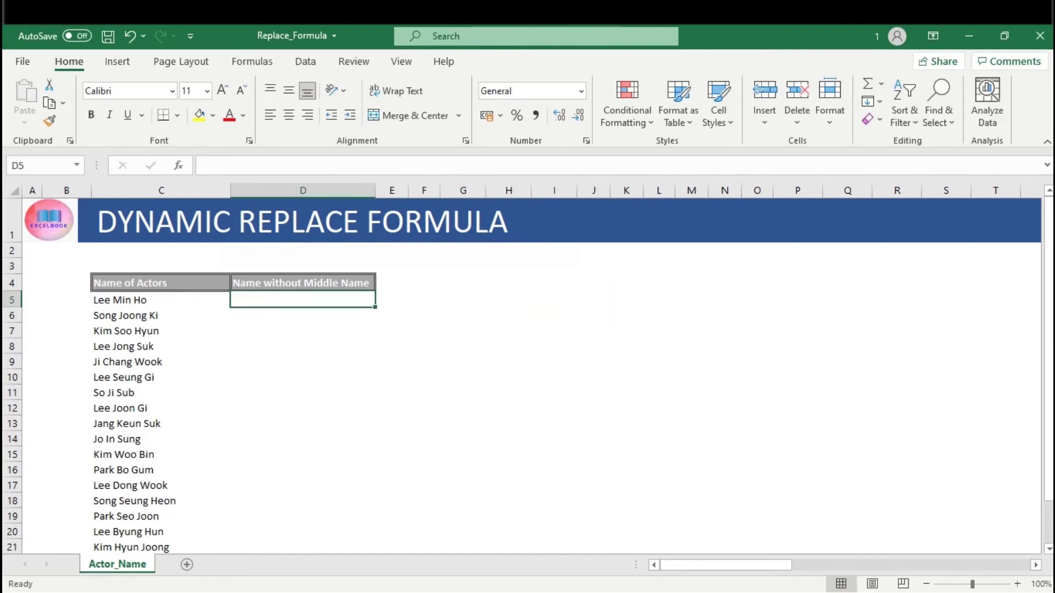
Begin a REPLACE formula in D5 with C5 as the old text and FIND(" ",C5) as the start number.
text(=repl)
key(Tab)
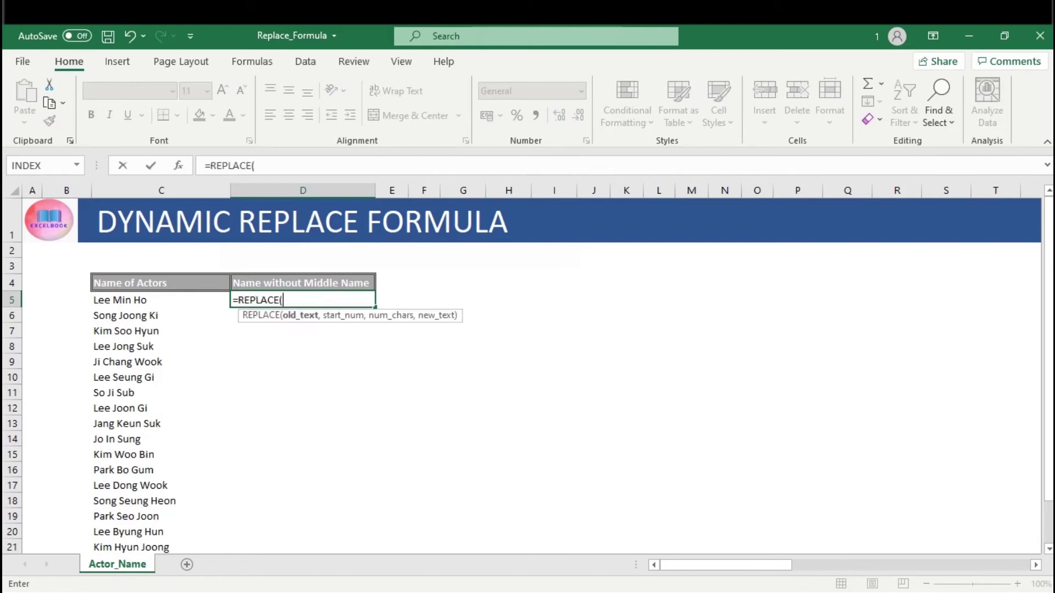
key(Left)
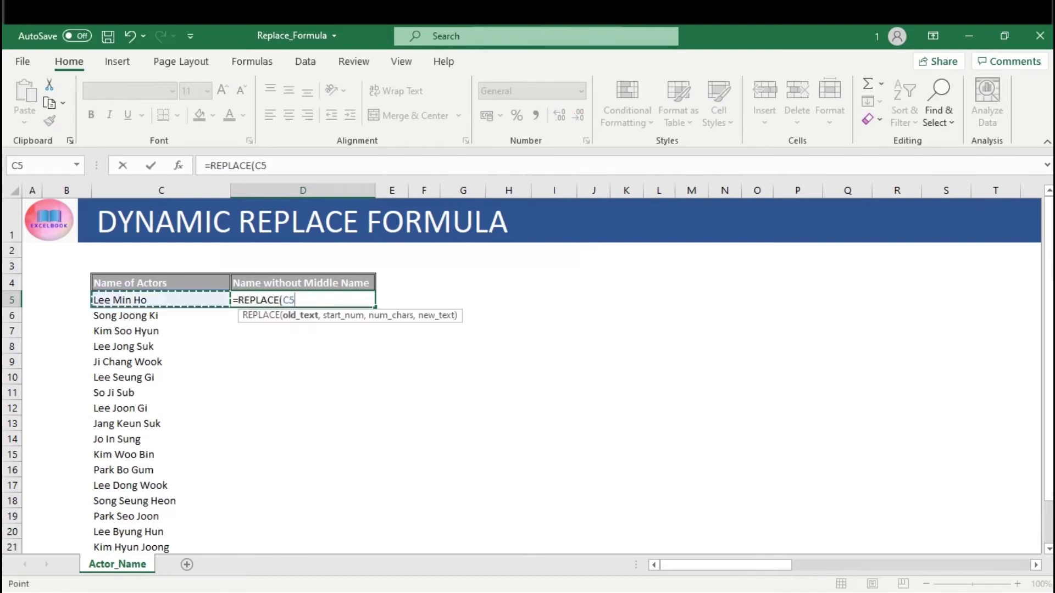
text(,)
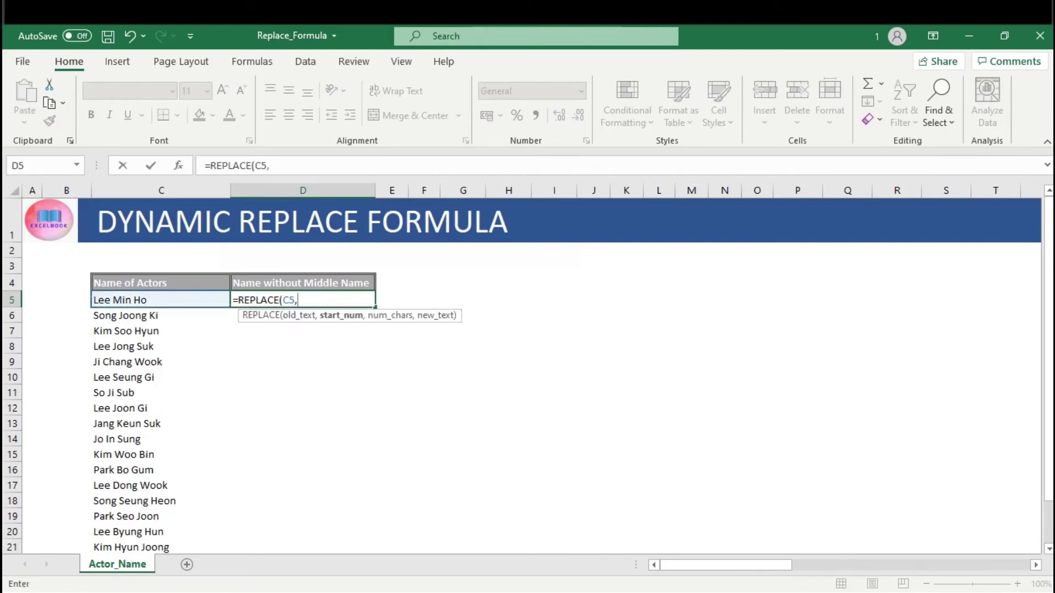
text(fin)
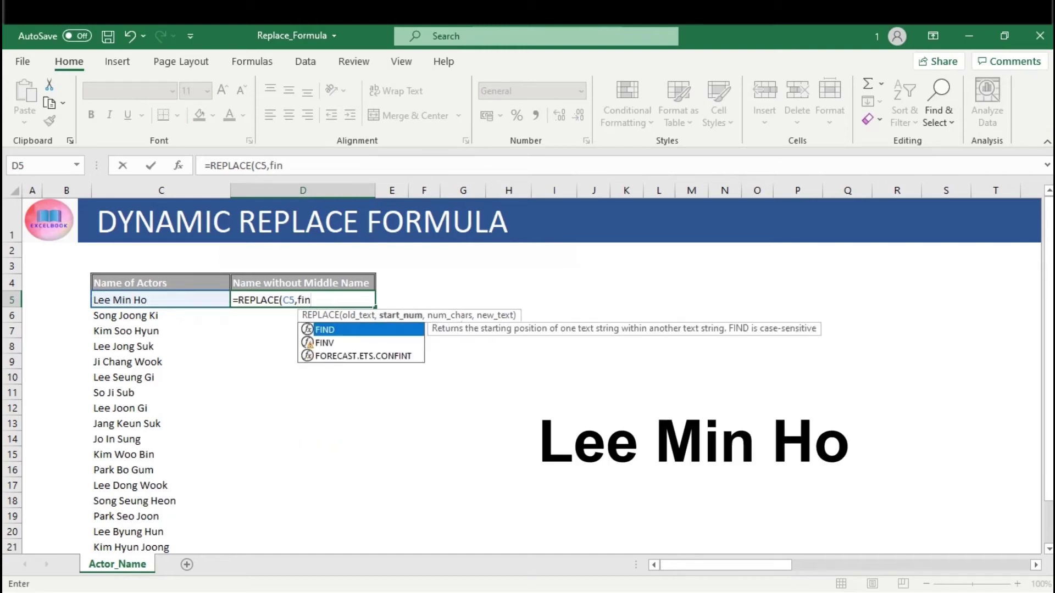
key(Tab)
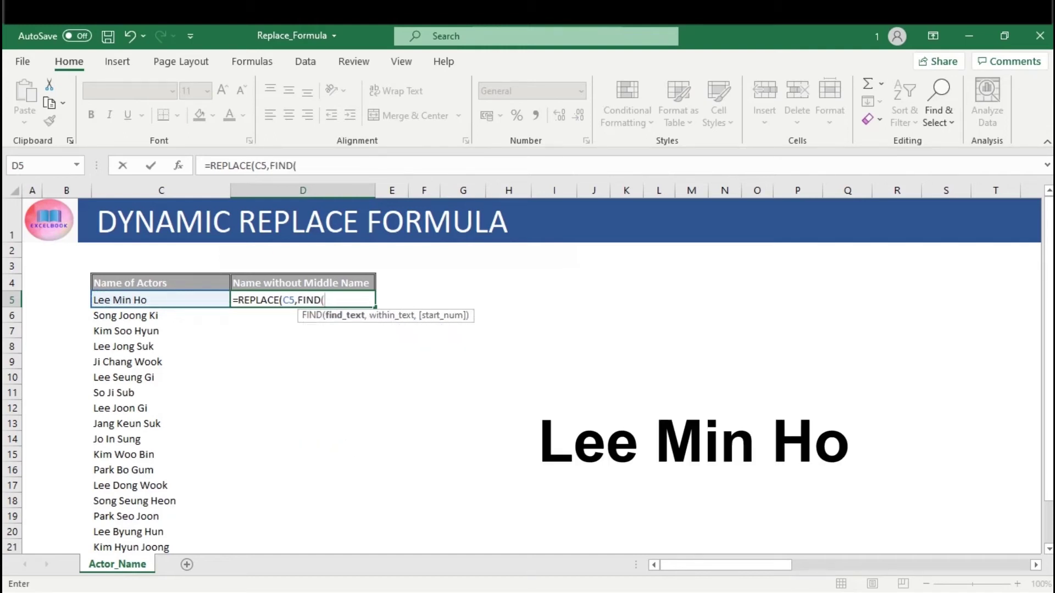
text(" ")
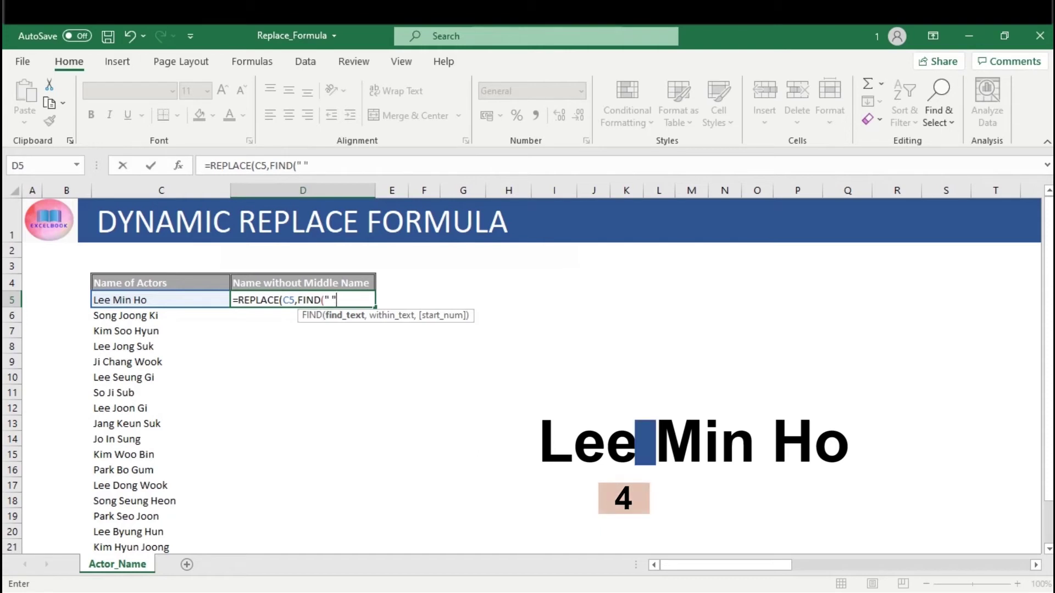
text(,)
key(Left)
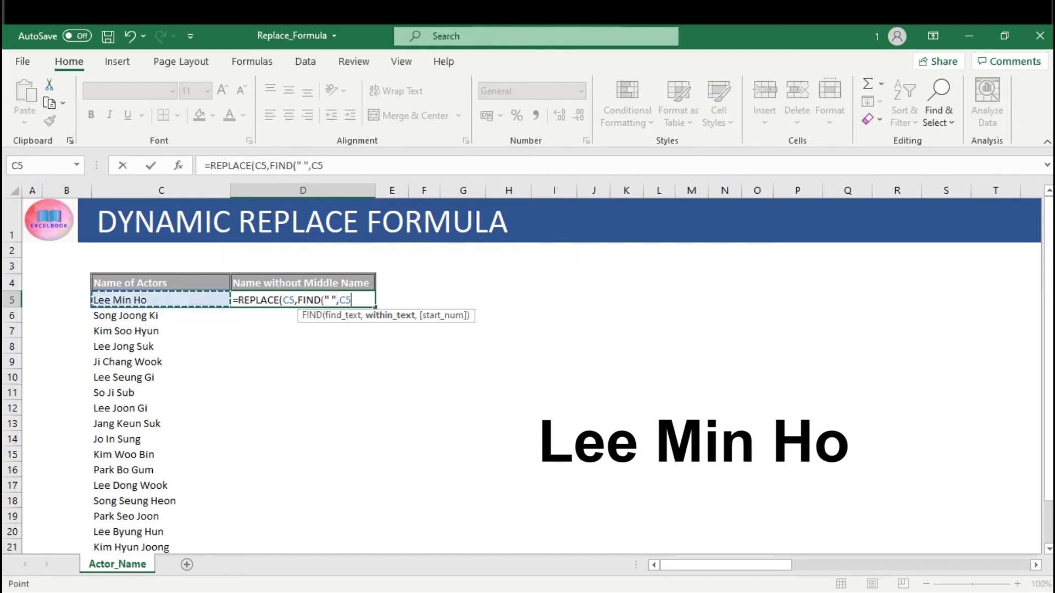
text())
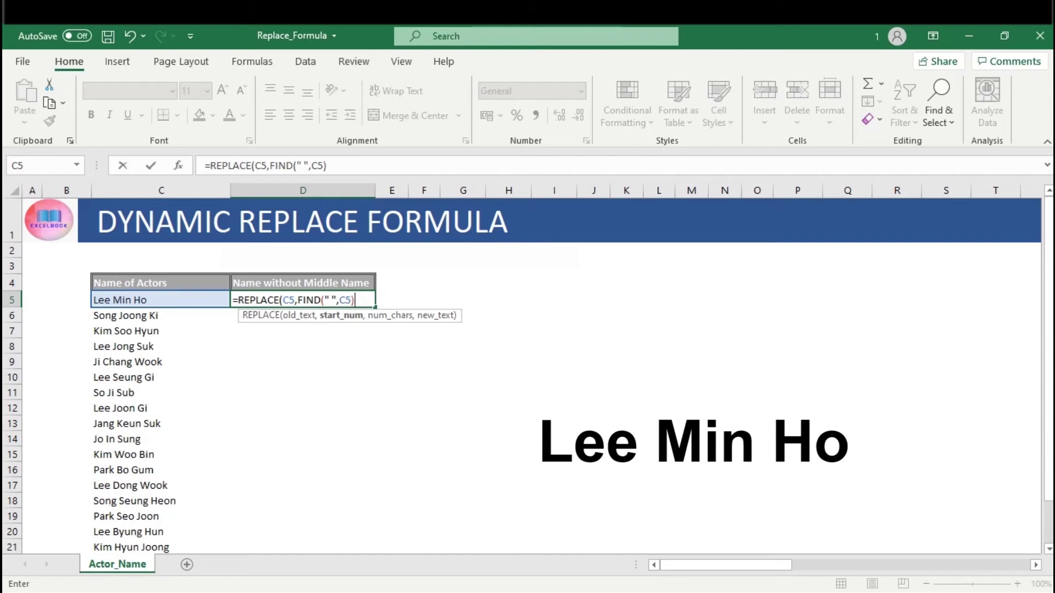
text(,)
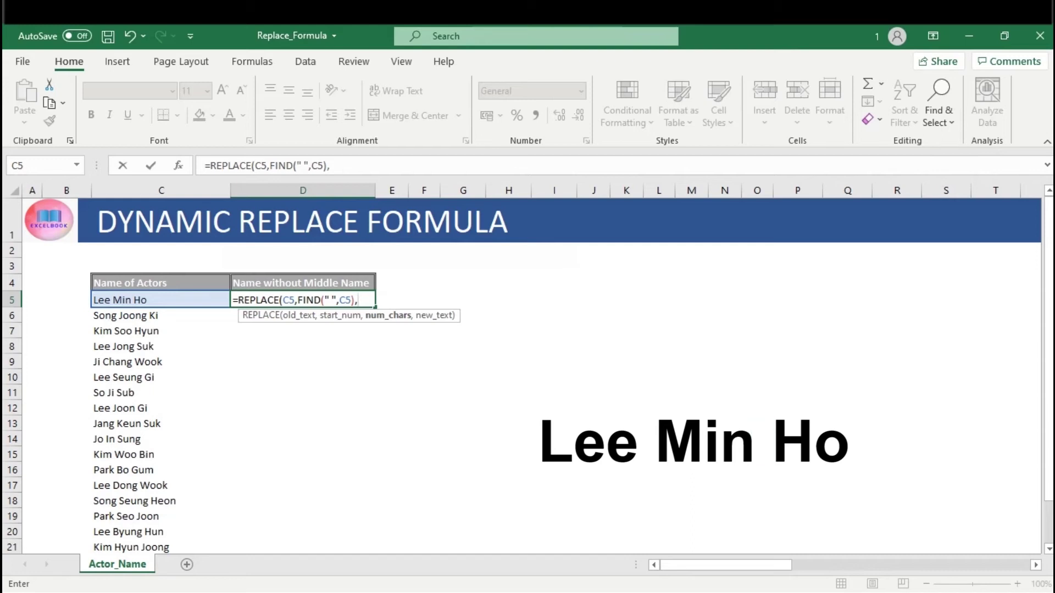
Begin the number-of-characters argument in D5 with an opening parenthesis and the nested FIND(" ",C5,FIND(" ",C5)+1).
text(()
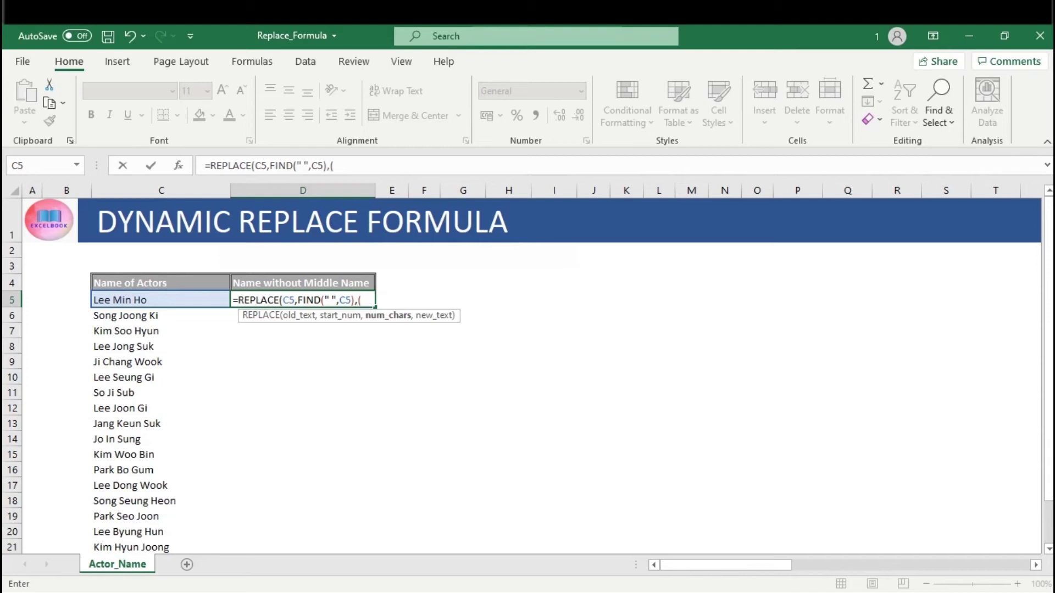
text(find)
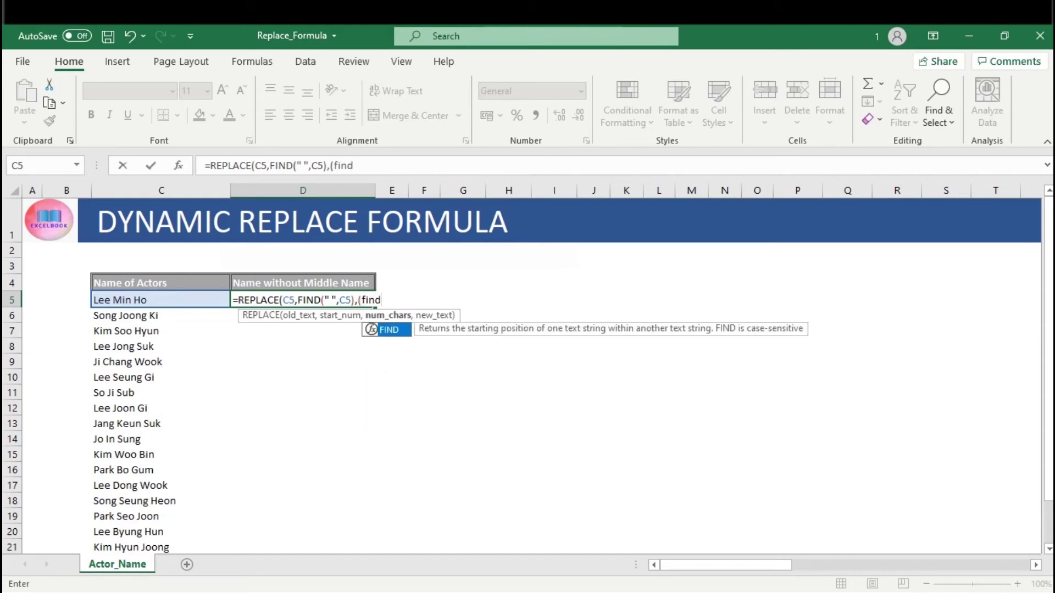
key(Tab)
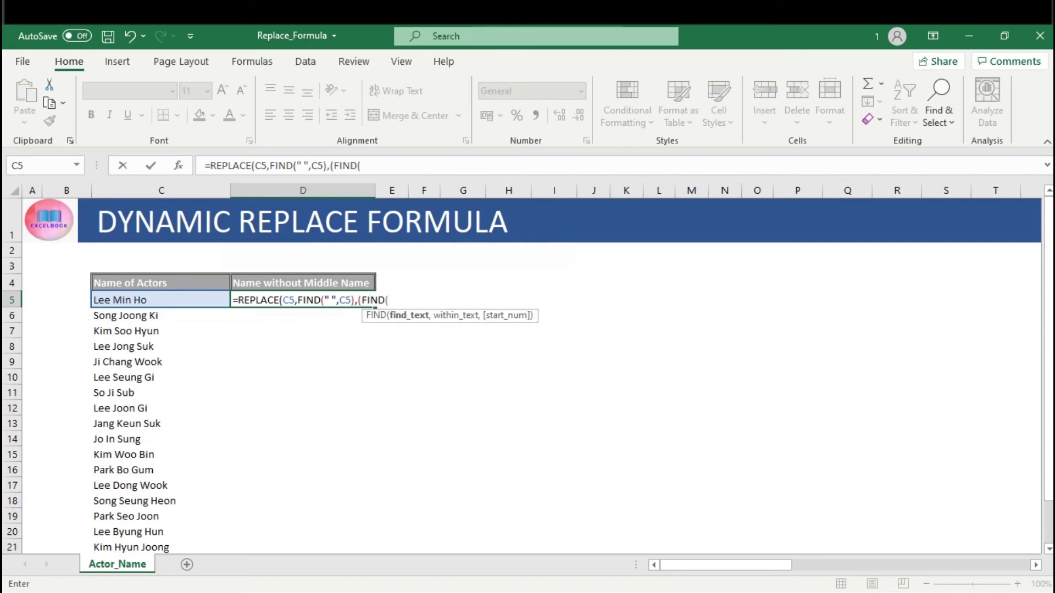
text(" ")
text(,c5)
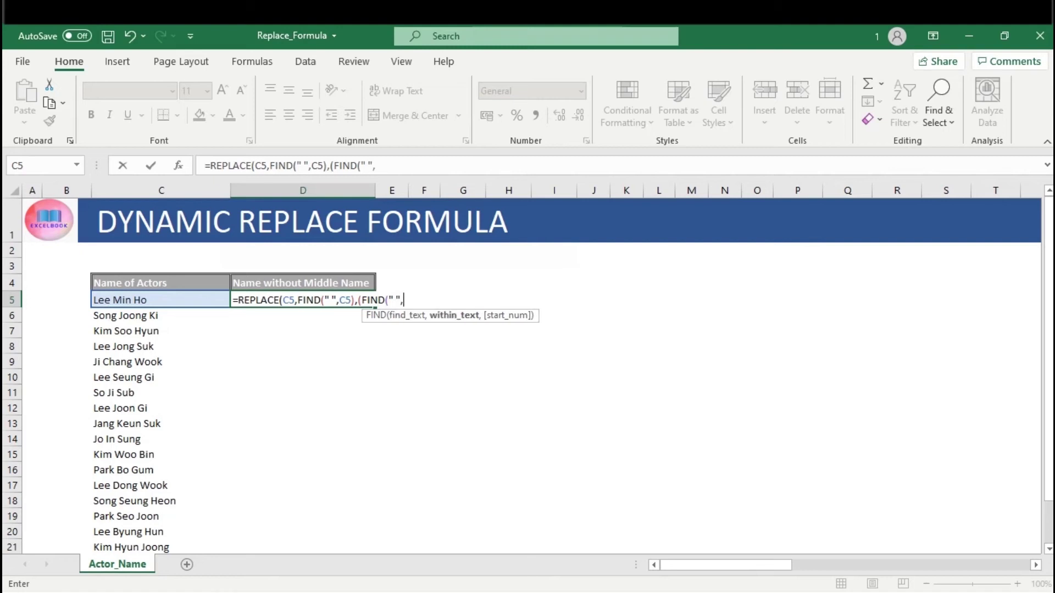
key(BackSpace)
key(BackSpace)
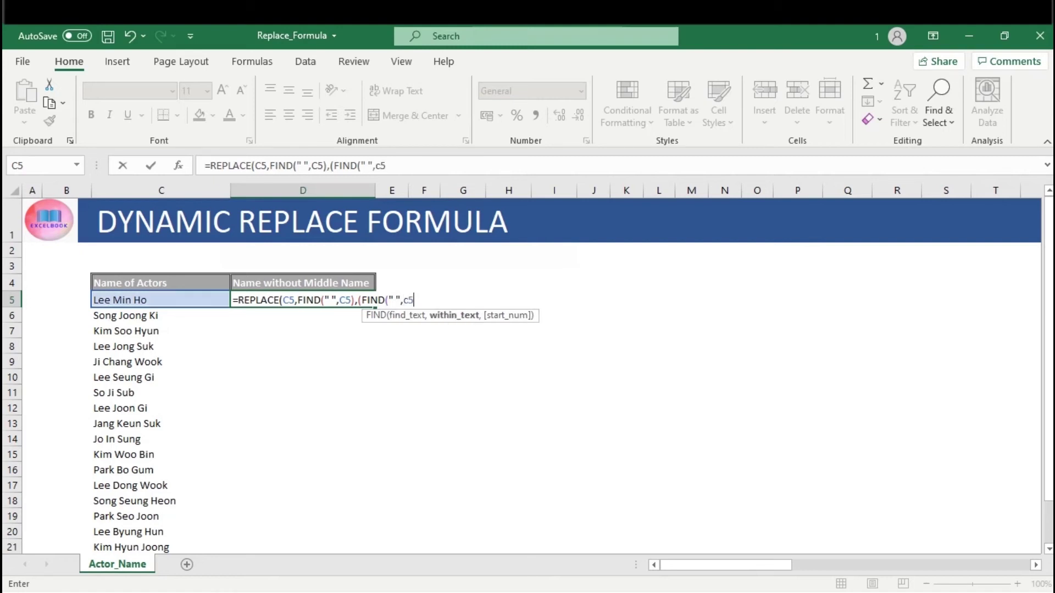
text(C)
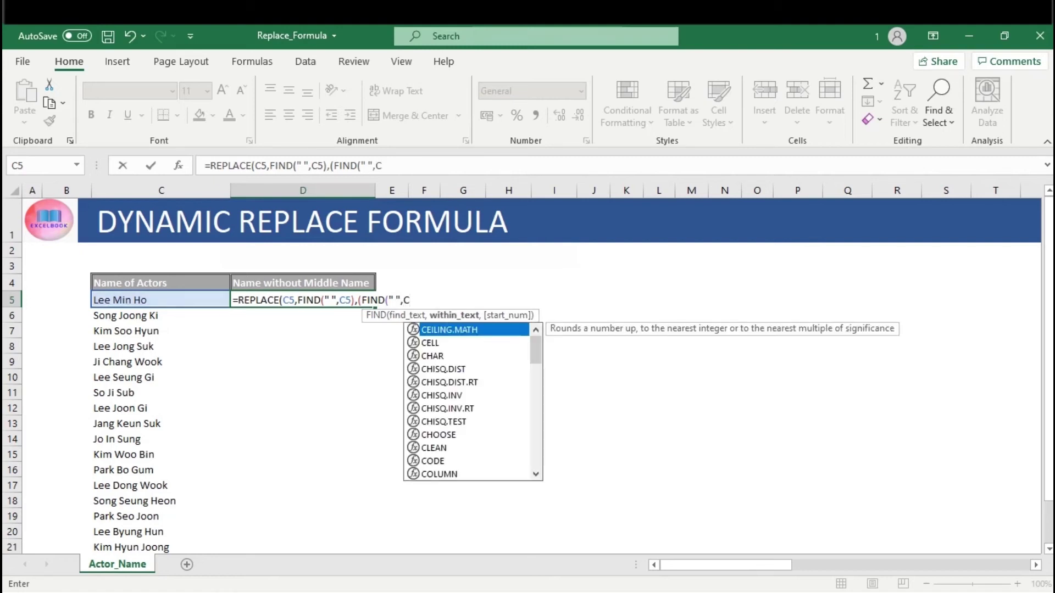
text(5,fin)
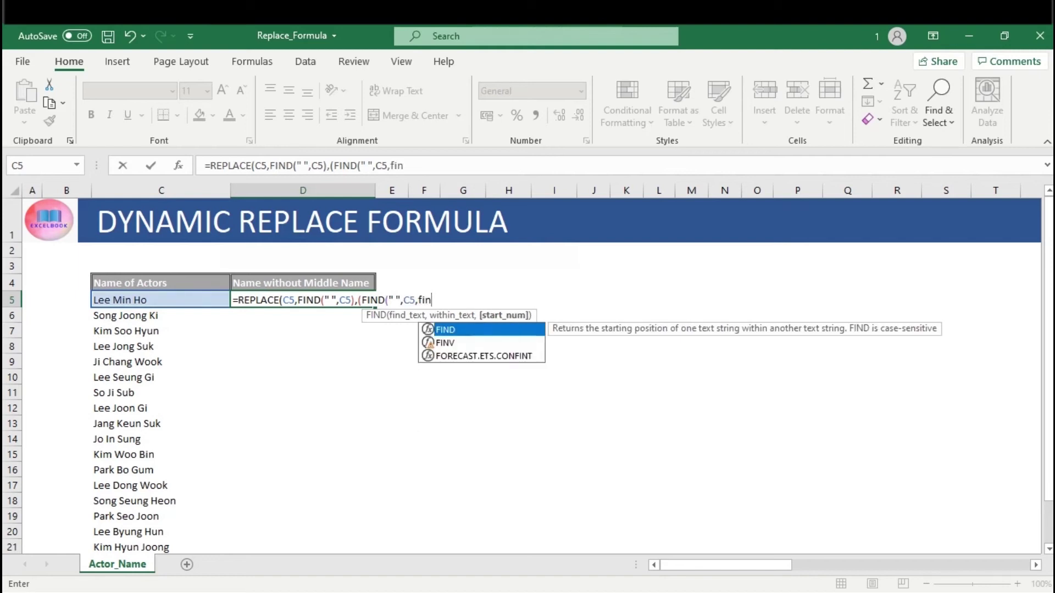
key(Tab)
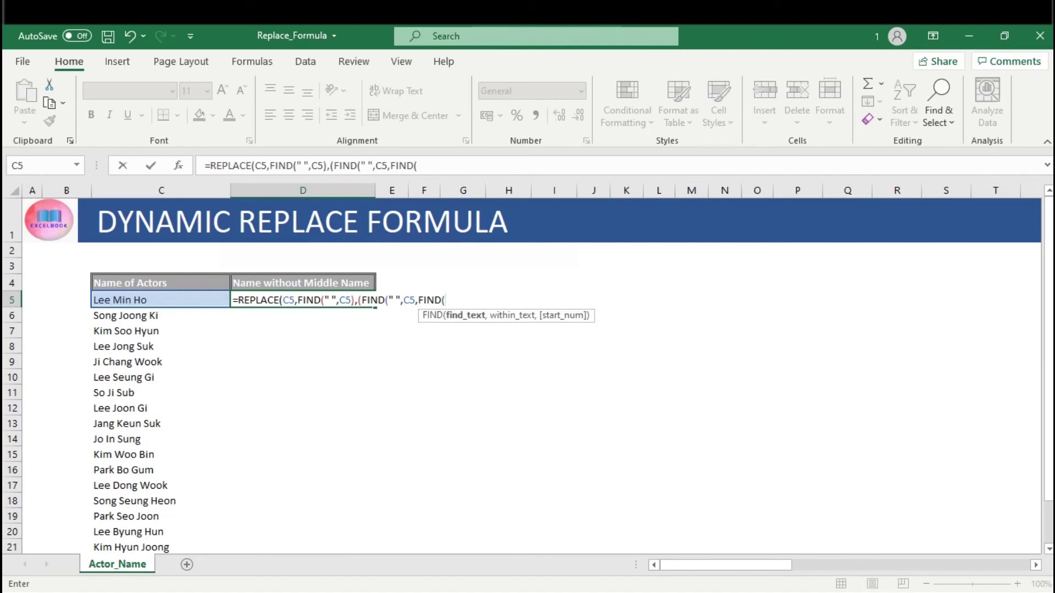
text(" ",)
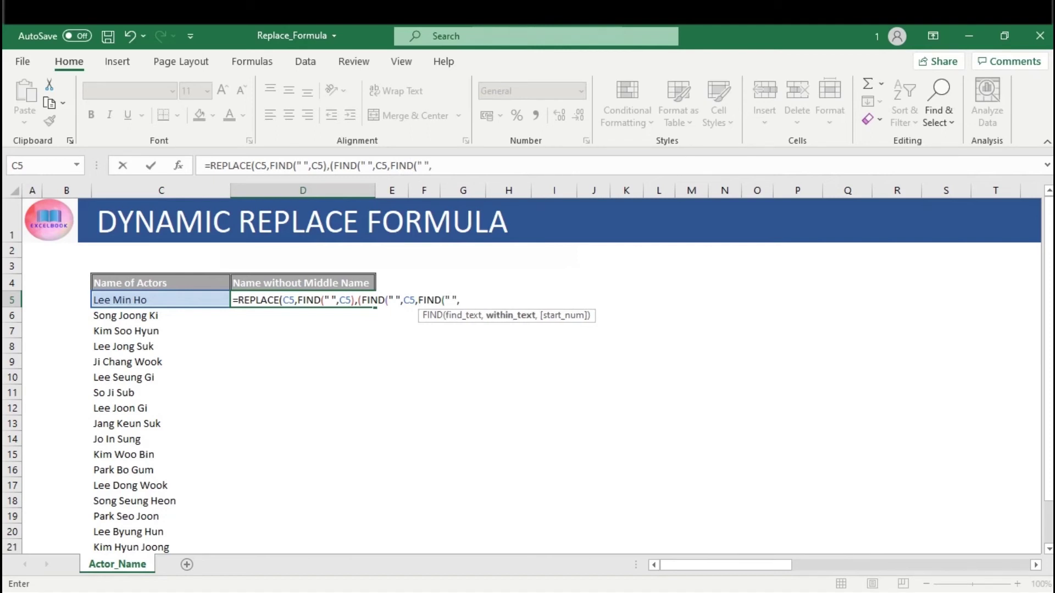
click(119, 300)
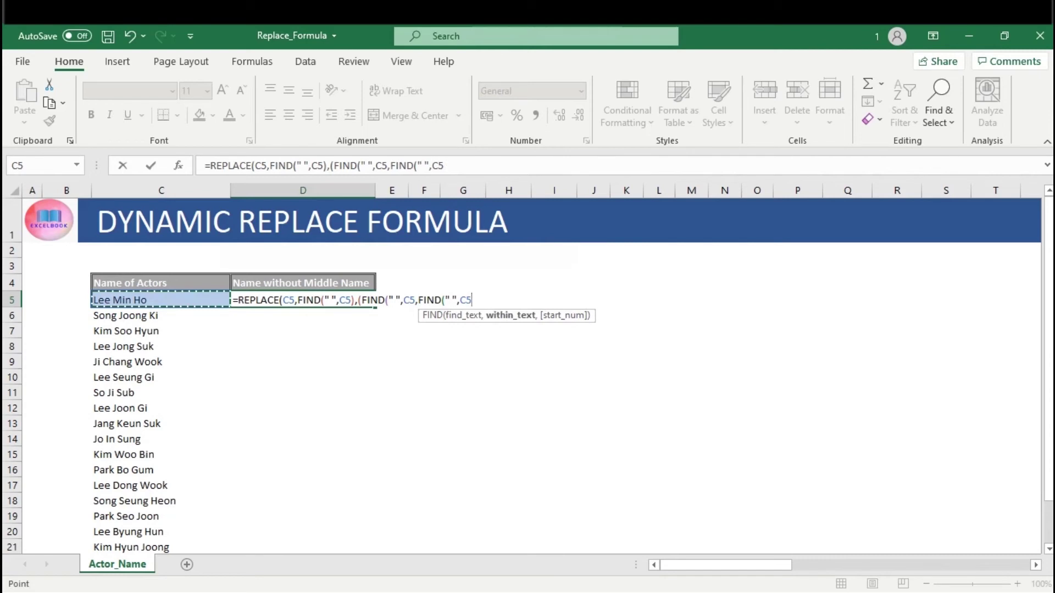
text()+1)
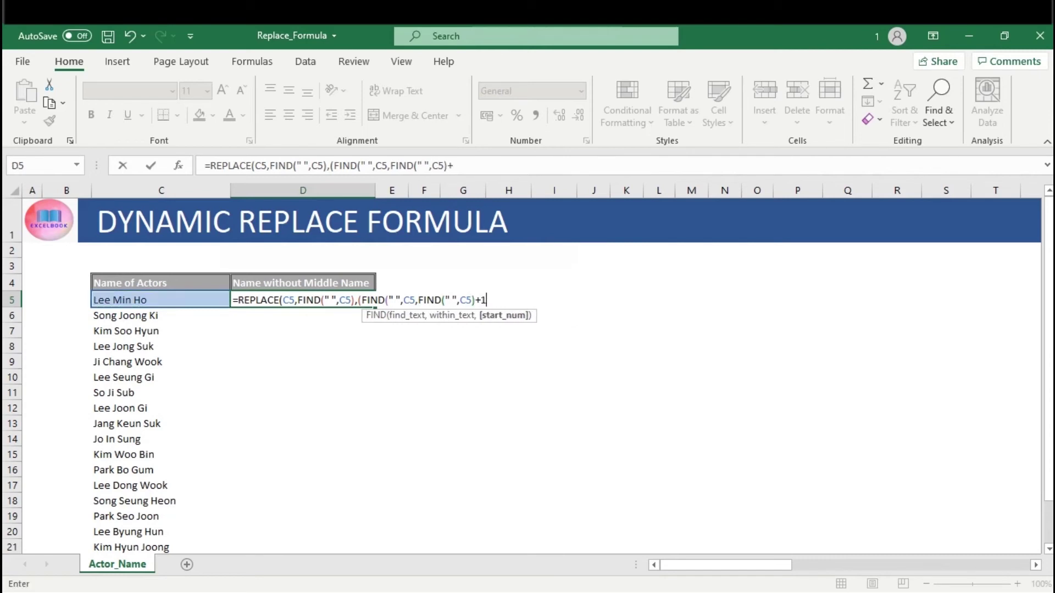
text())
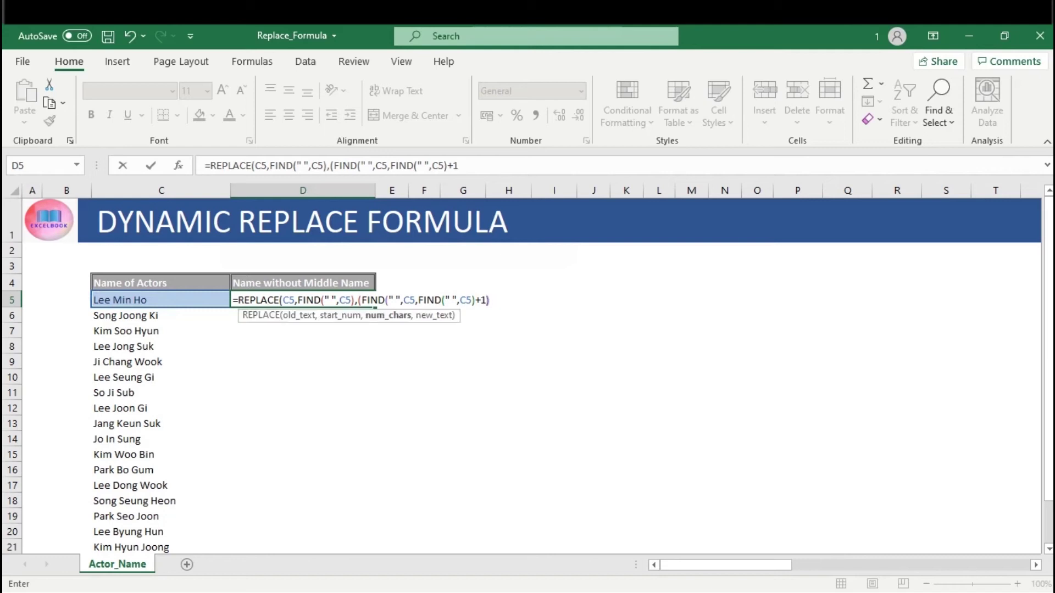
Finish the D5 formula by subtracting FIND(" ",C5), closing the parenthesis and using "" as the new text.
text(-find)
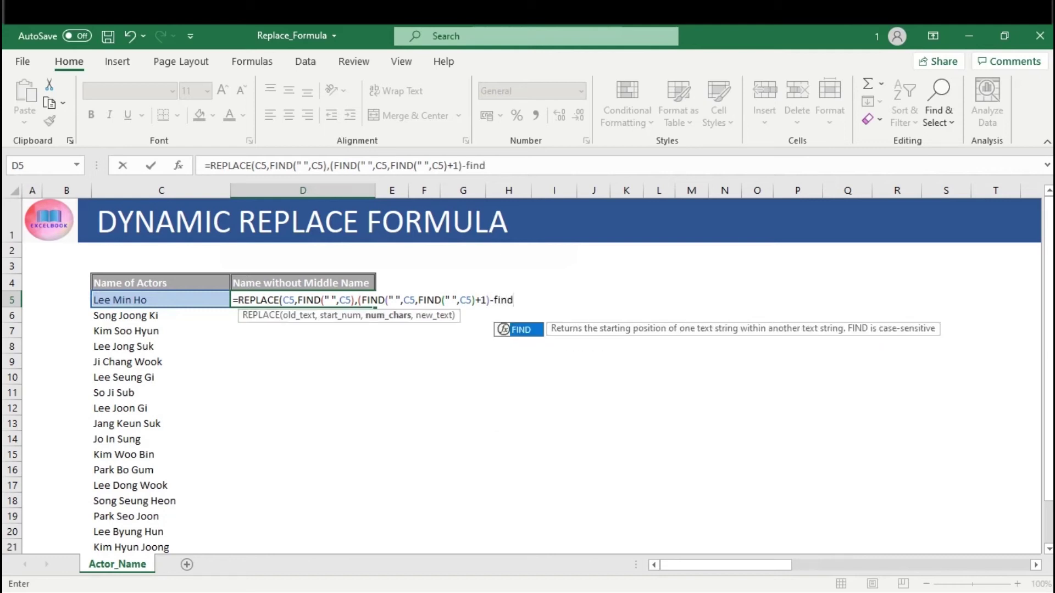
key(Tab)
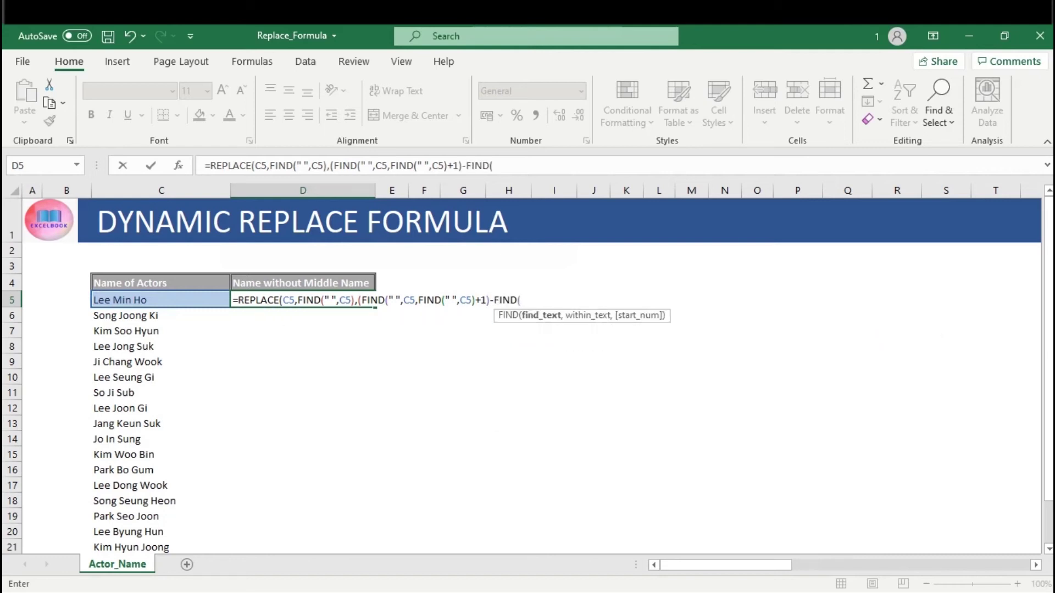
text(" ",C5)),""))
key(ctrl+Return)
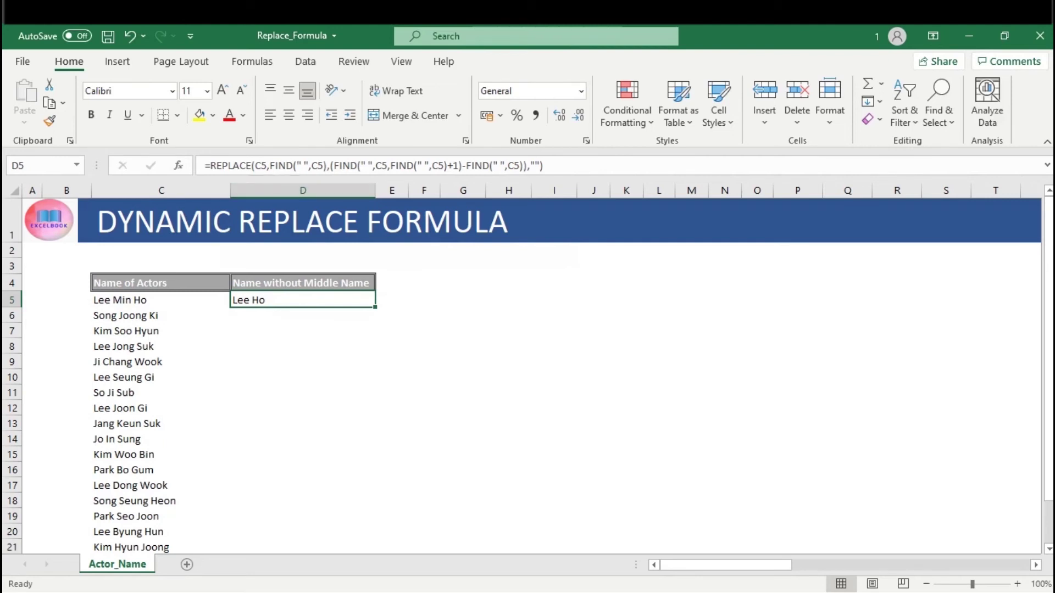
Examine the old text, start number, number of characters and new text arguments of the REPLACE formula in D5.
click(261, 166)
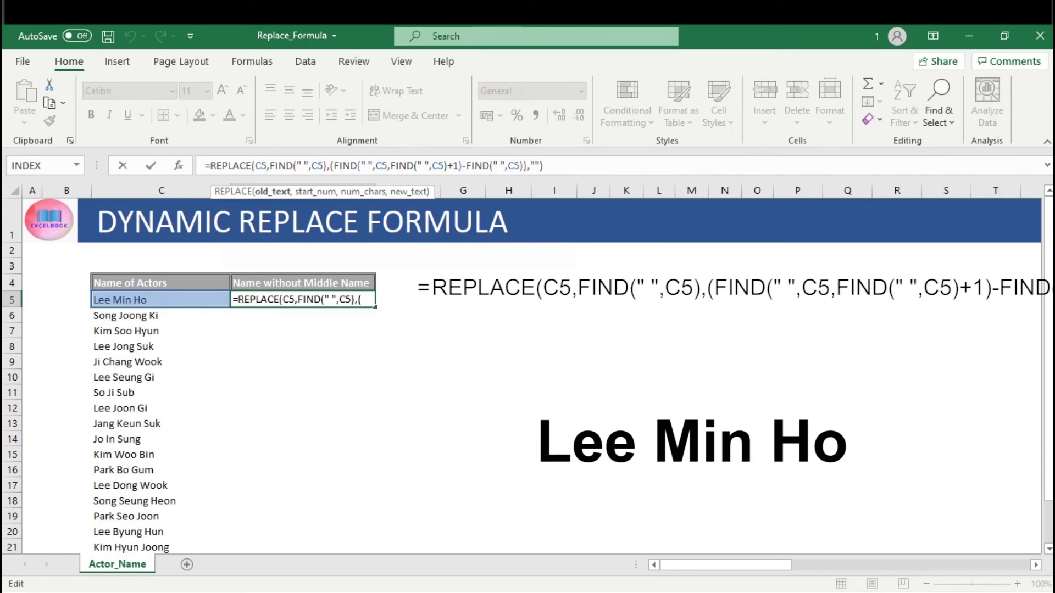
click(278, 166)
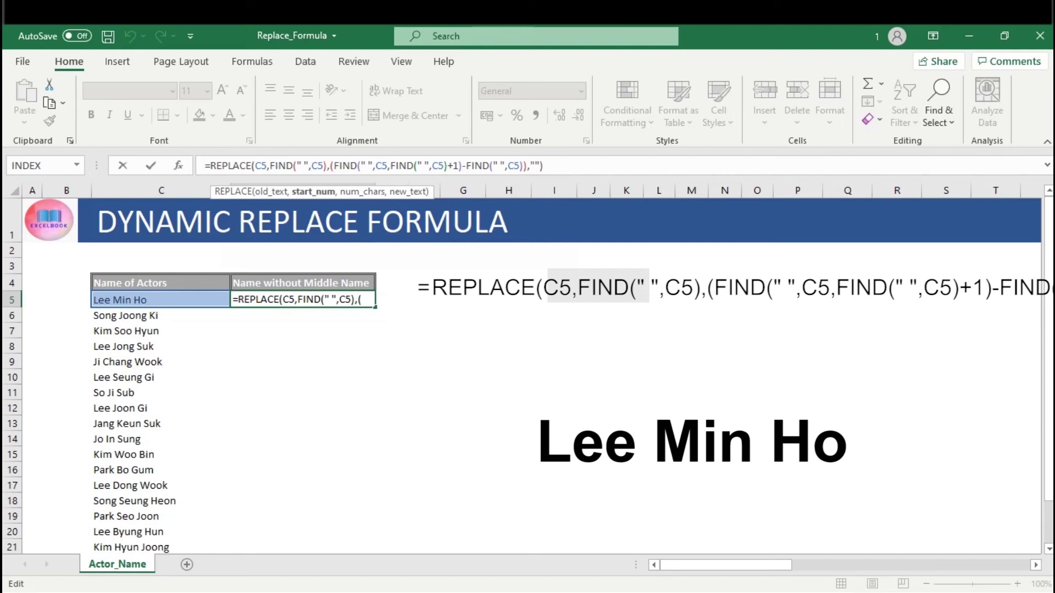
click(340, 166)
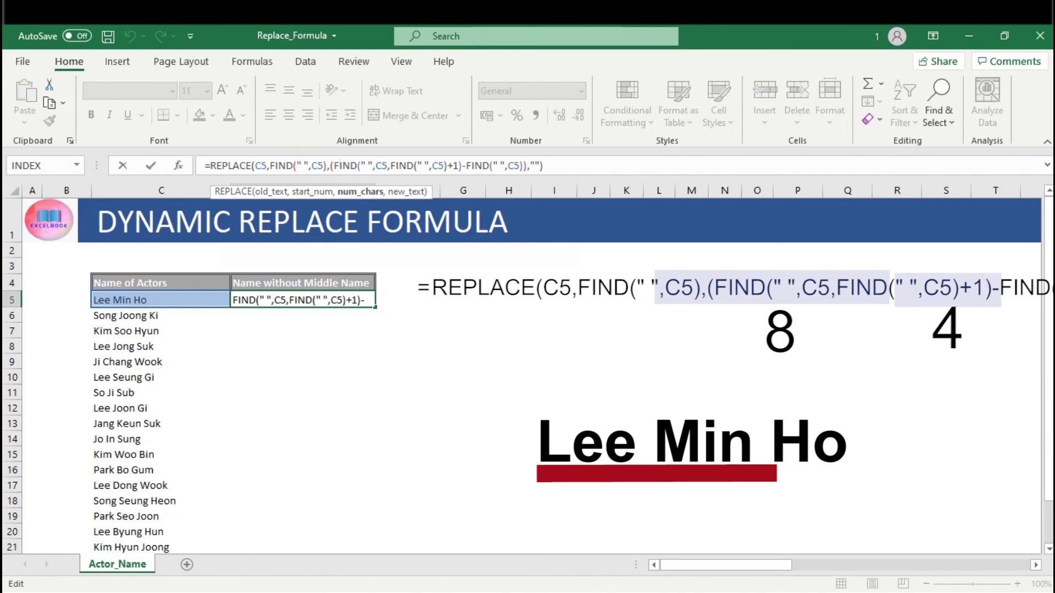
click(534, 166)
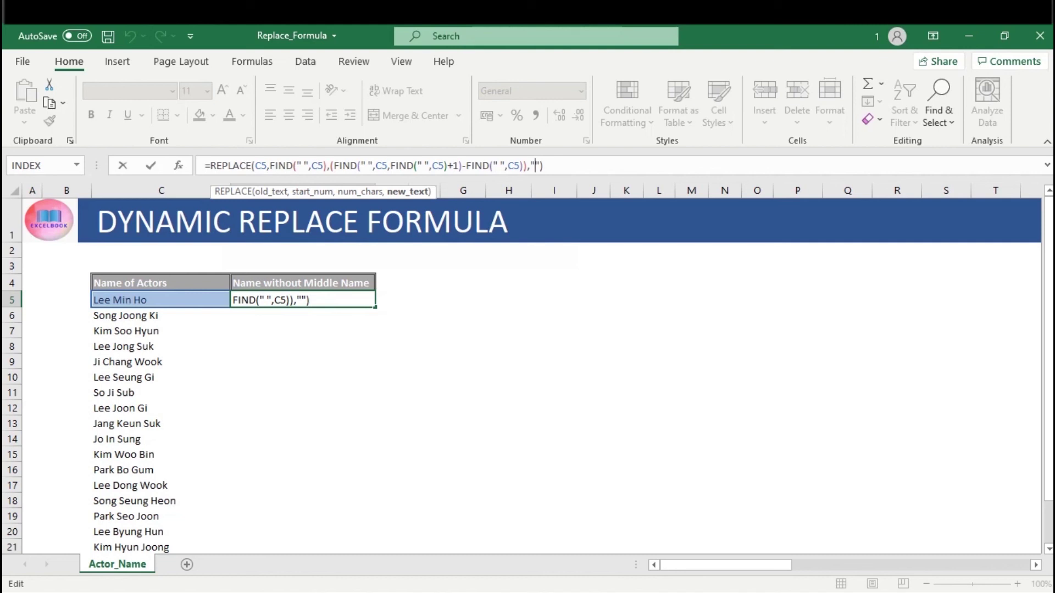
key(Return)
Copy the REPLACE formula from D5 and paste it as formulas only down column D to D21.
click(302, 299)
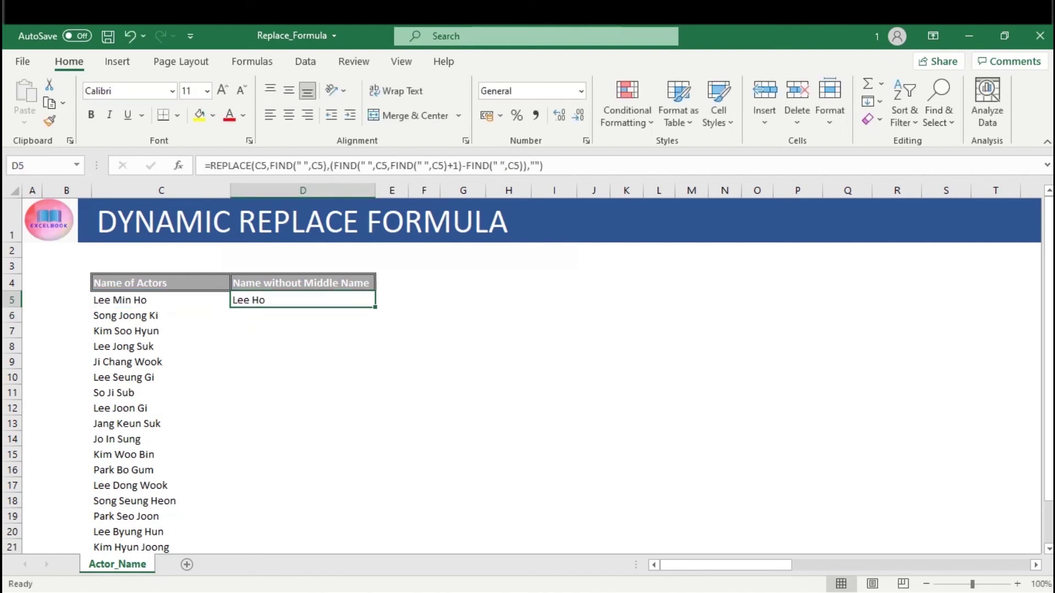
key(ctrl+c)
key(shift+Down)
key(shift+Down)
key(shift+Down)
key(shift+Down)
key(shift+Down)
key(shift+Down)
key(shift+Down)
key(shift+Down)
key(shift+Down)
key(shift+Down)
key(shift+Down)
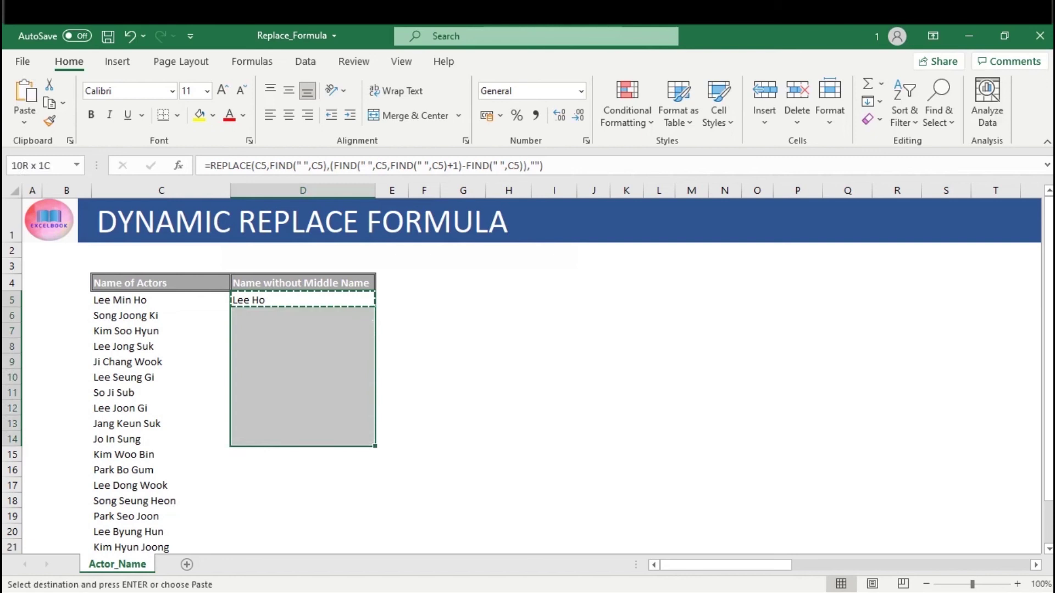
key(shift+Down)
key(shift+Down)
key(shift+Down)
key(shift+Down)
key(shift+Down)
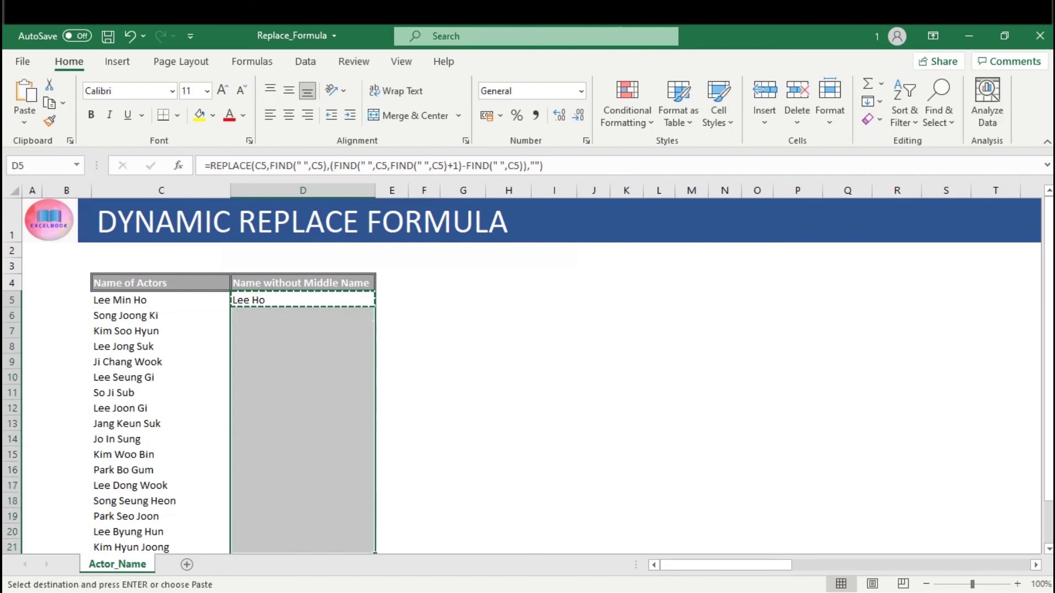
key(alt+e)
key(s)
key(f)
key(Return)
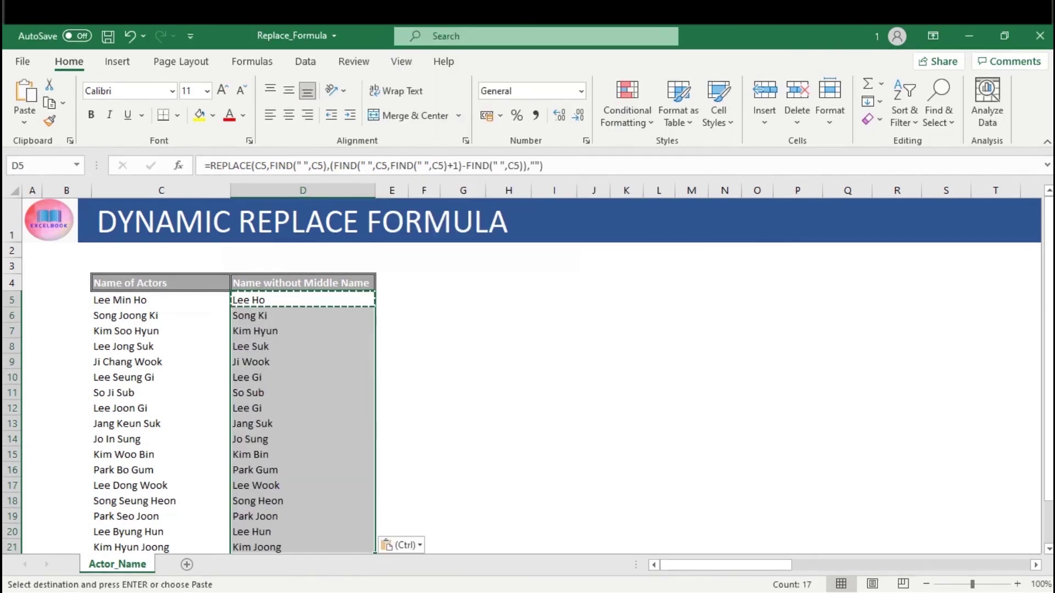
key(Escape)
key(Down)
key(Down)
key(Up)
key(Up)
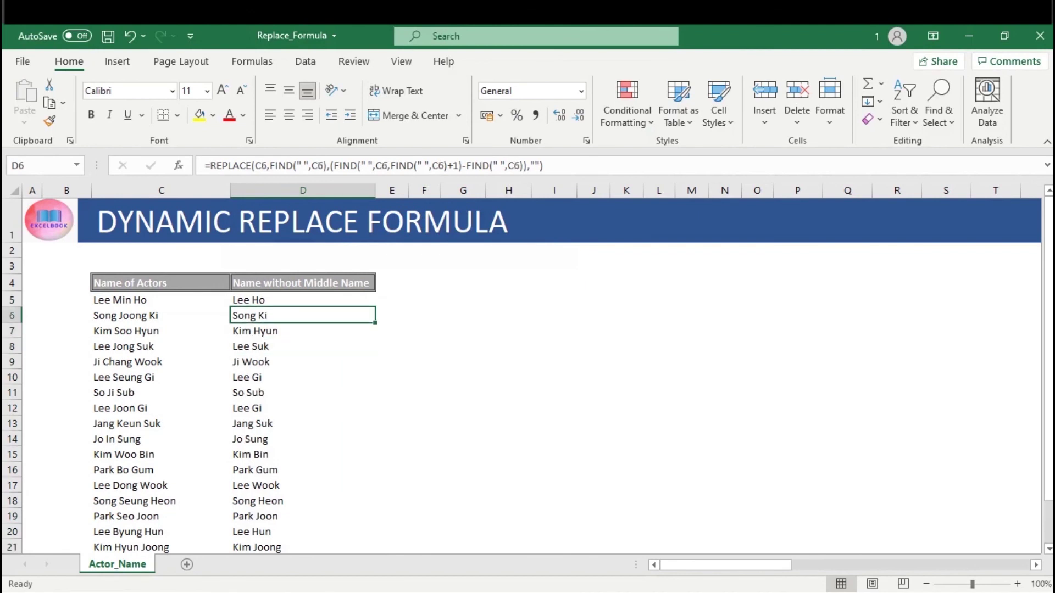